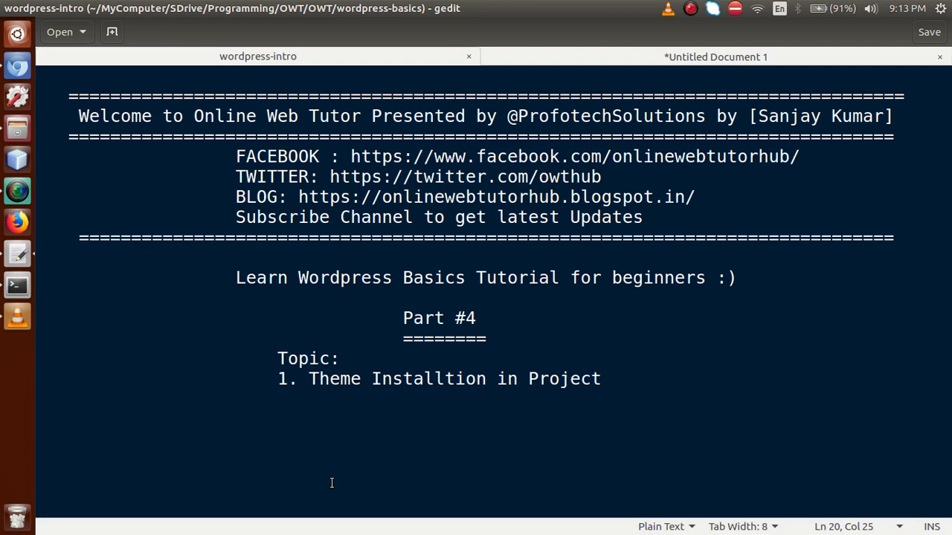
Step: Switch from the gedit Part #4 notes to the WordPress Dashboard in Chromium
click(24, 70)
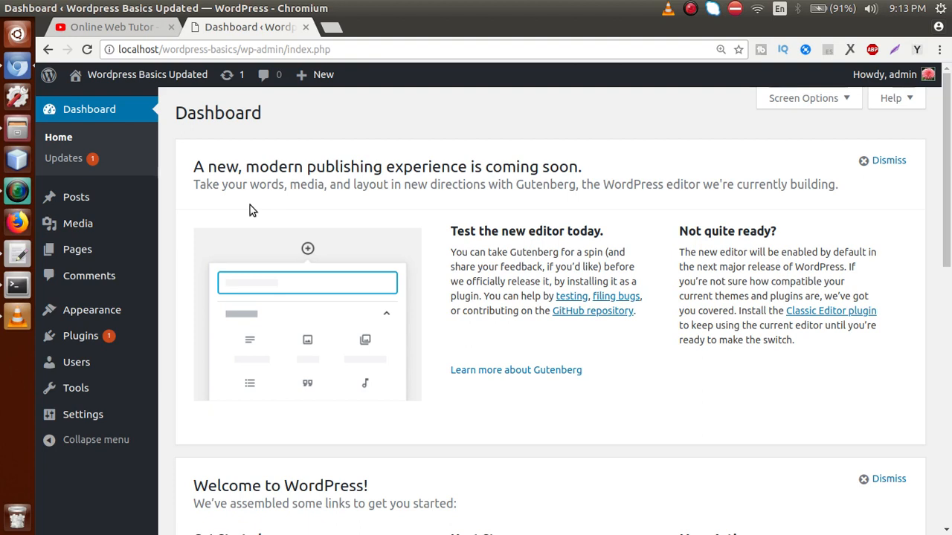
Step: Bring up the wordpress-basics folder under /var/www/html in the file manager
mouse_move(109, 312)
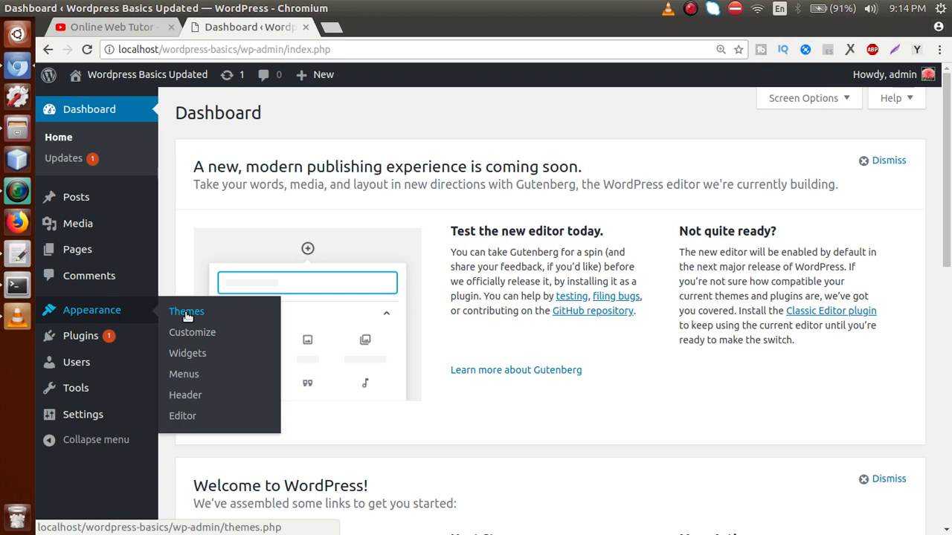
click(19, 129)
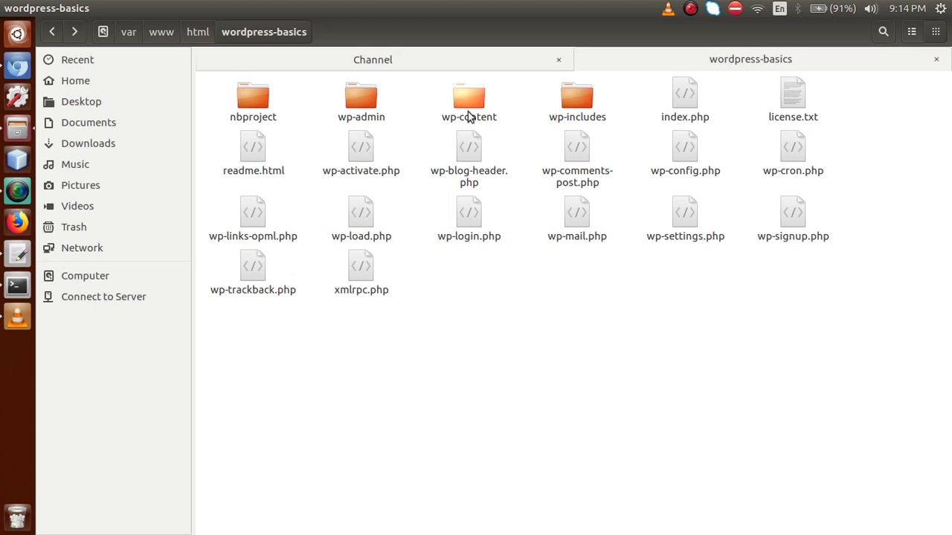
Step: Browse into wp-content/themes to see the three default theme folders, then return to the browser
double_click(468, 101)
double_click(362, 99)
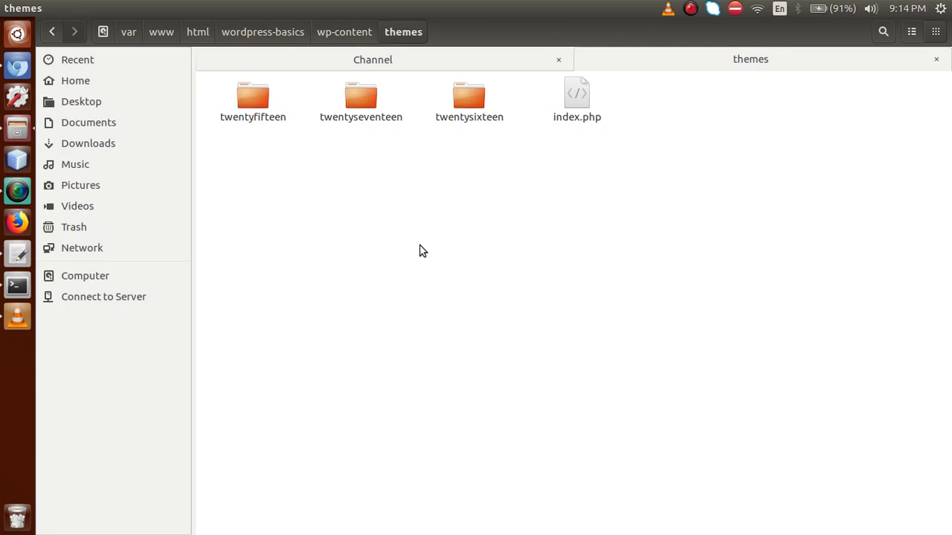
click(17, 67)
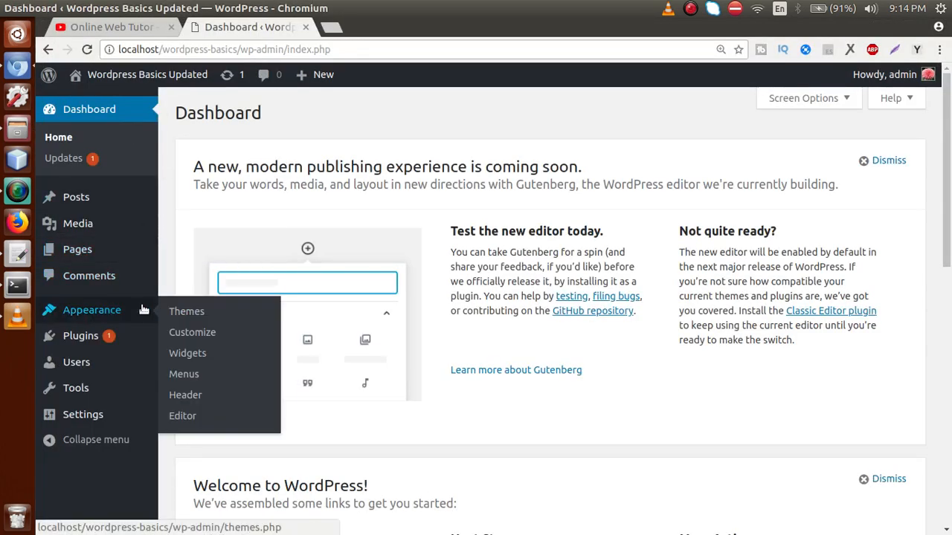
Step: Go to Appearance > Themes > Add New and scroll the featured themes down to Uncode Lite
click(182, 312)
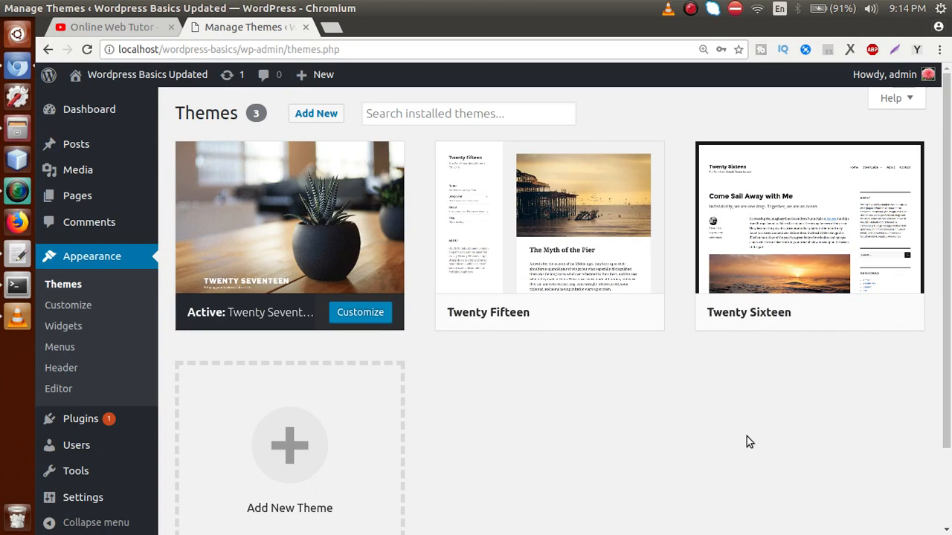
click(322, 115)
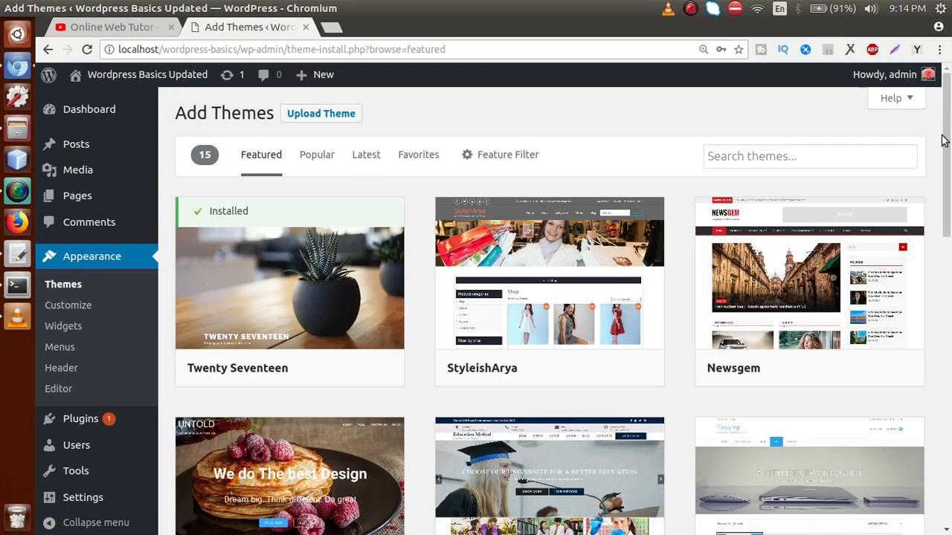
mouse_move(539, 273)
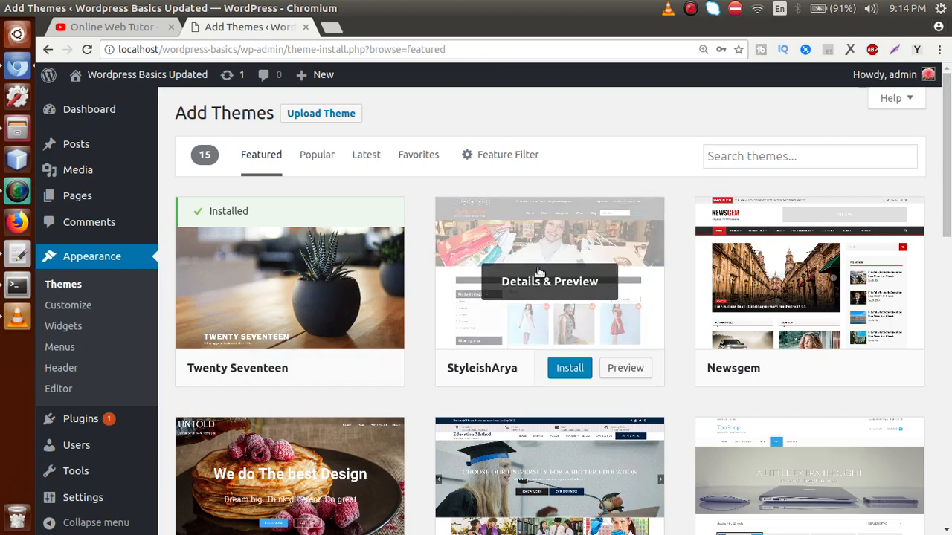
drag(944, 145, 937, 395)
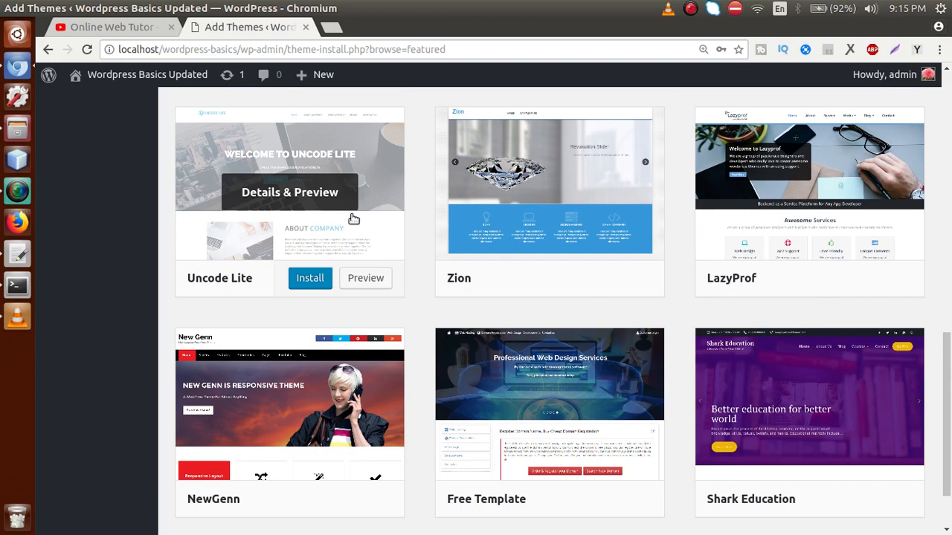
Step: Try installing Uncode Lite, then show the gedit note with the FS_METHOD define snippet
click(311, 280)
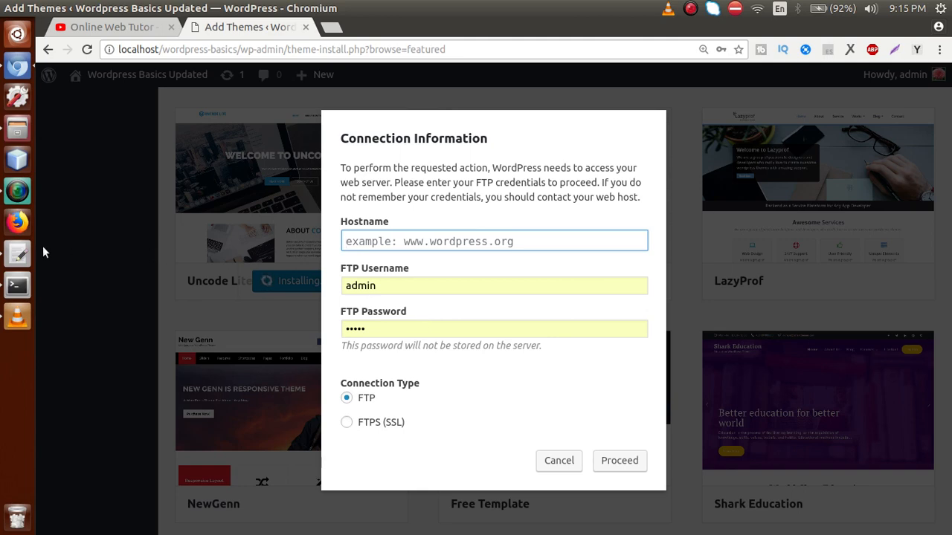
click(18, 254)
click(520, 61)
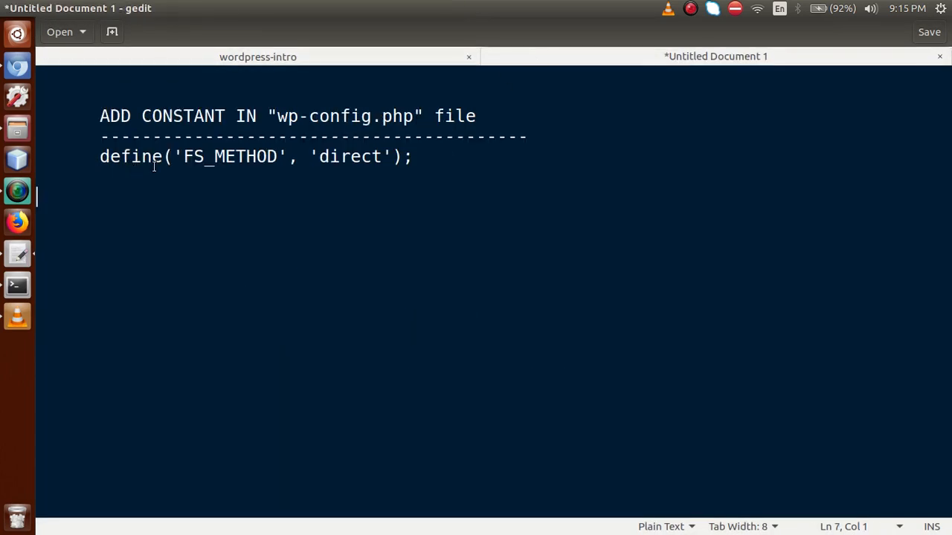
Step: Copy the define('FS_METHOD', 'direct') line and open wordpress-basics/wp-config.php in gedit
drag(319, 156, 94, 153)
key(ctrl+c)
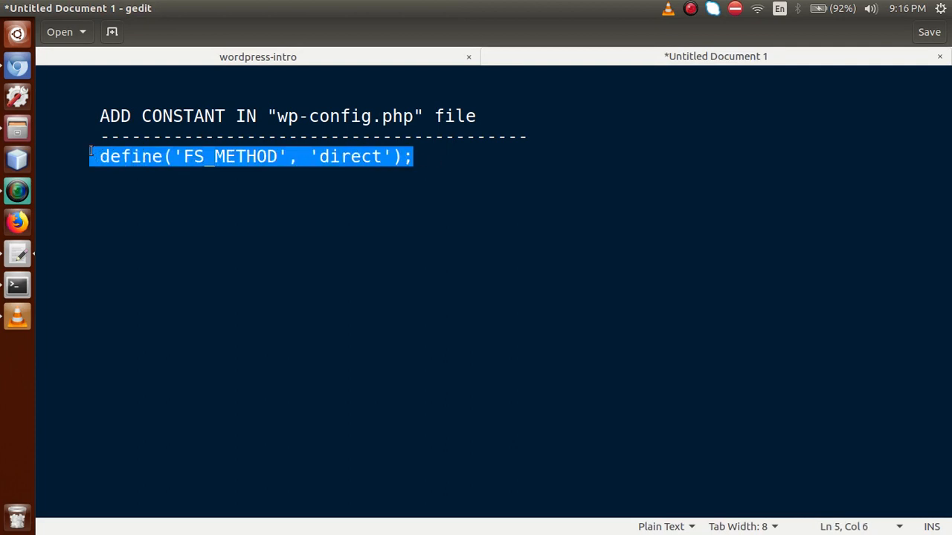
click(18, 131)
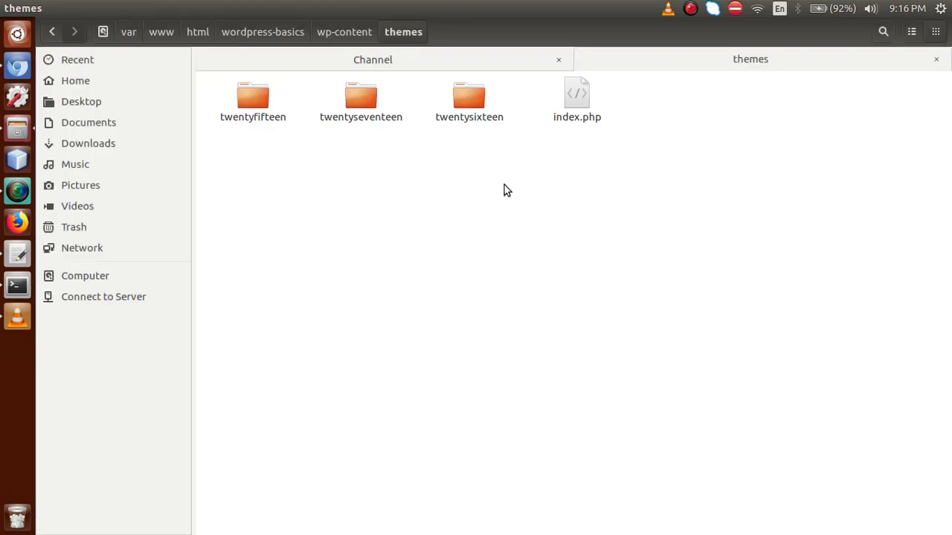
click(283, 34)
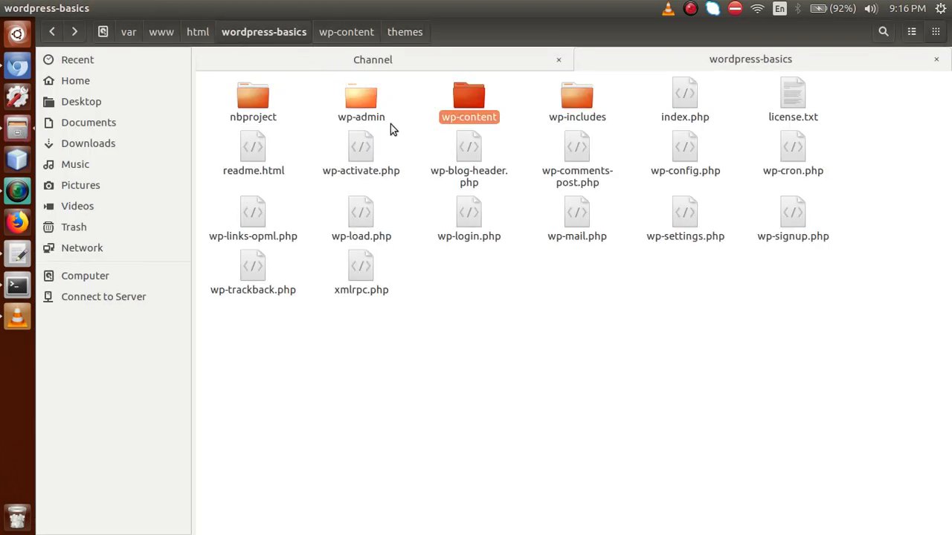
click(547, 295)
double_click(684, 158)
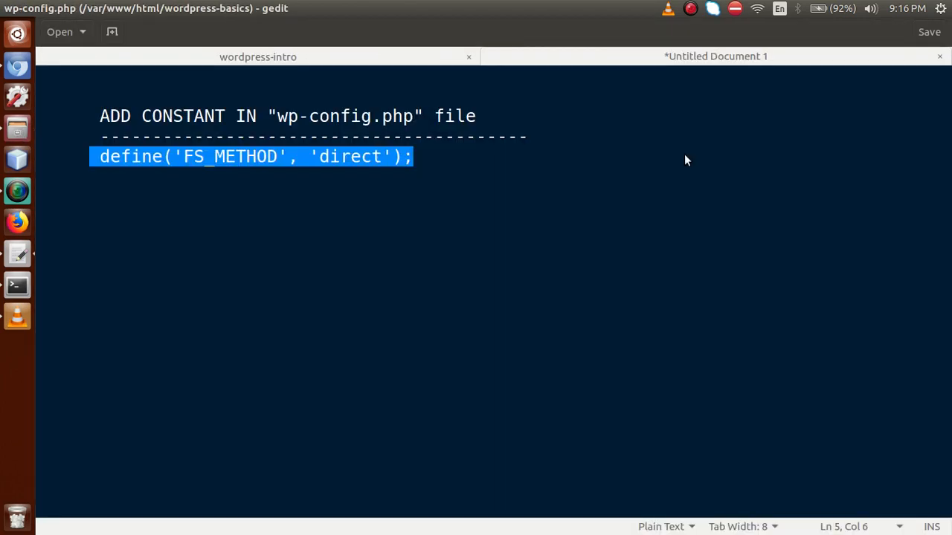
Step: Add define('FS_METHOD', 'direct'); below the DB_USER line in wp-config.php and save
drag(948, 202, 945, 177)
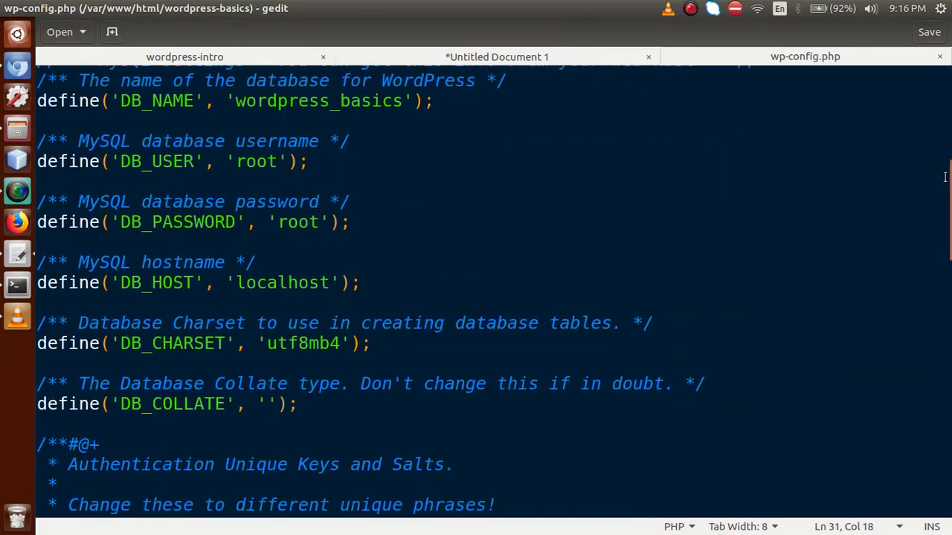
click(343, 168)
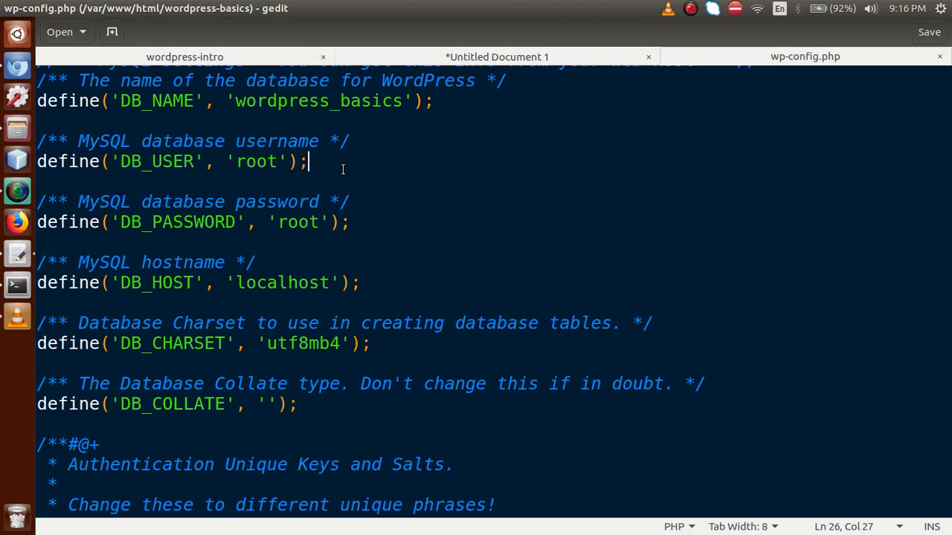
key(Return)
key(Return)
key(ctrl+v)
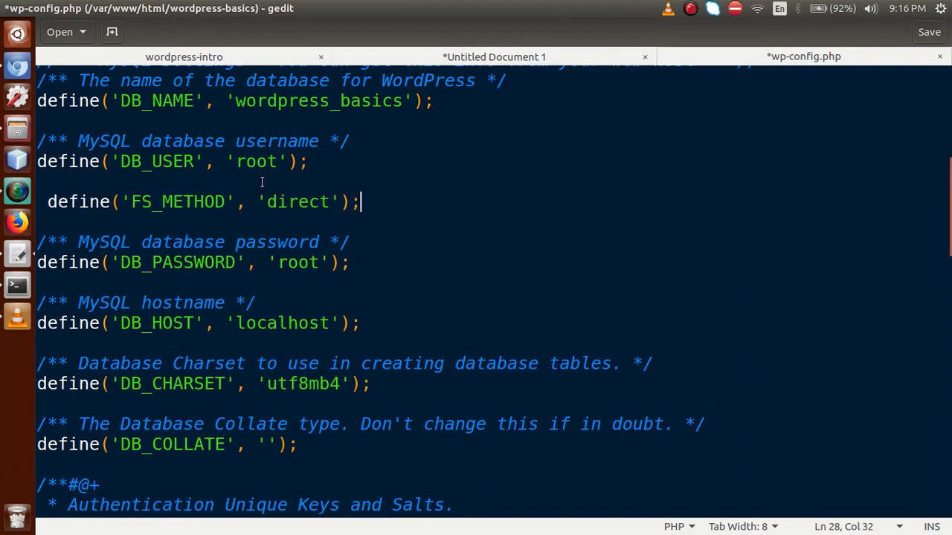
double_click(190, 202)
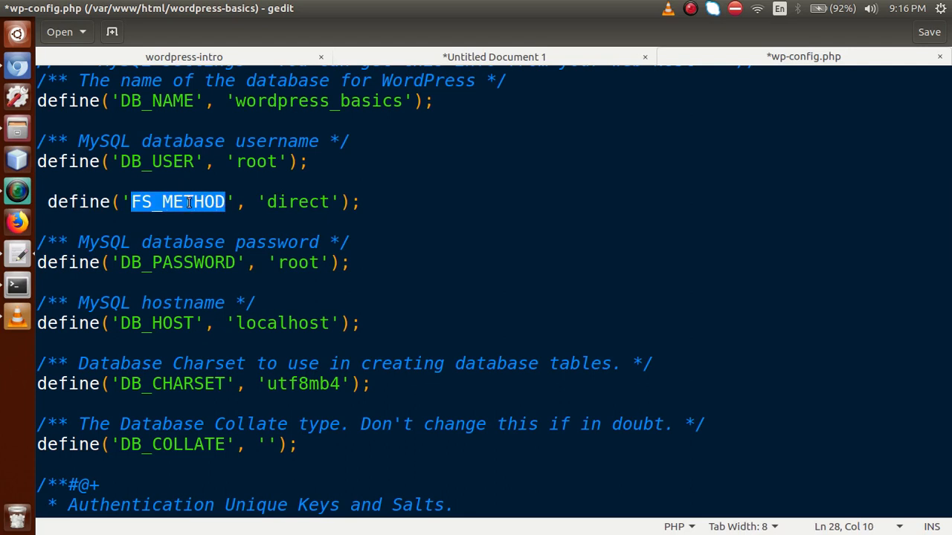
click(309, 202)
double_click(310, 203)
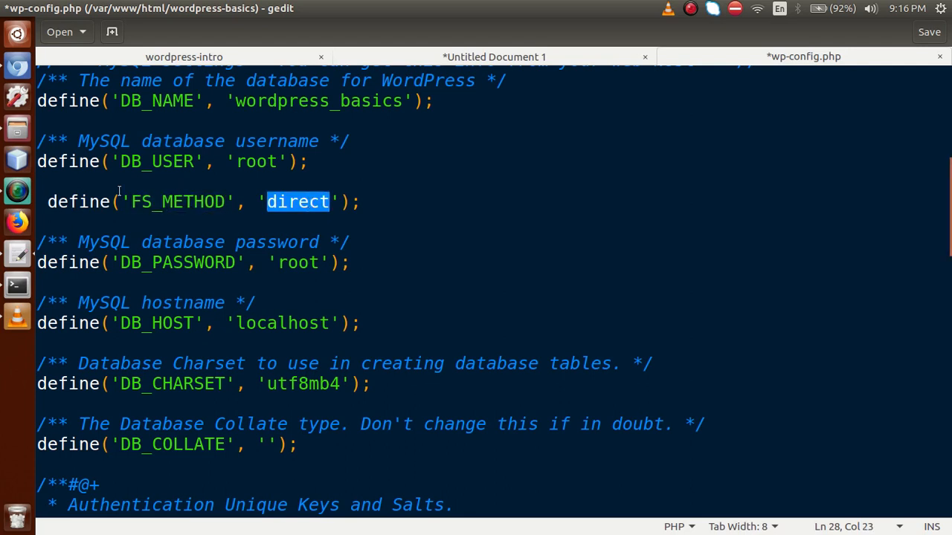
click(47, 202)
key(BackSpace)
click(143, 239)
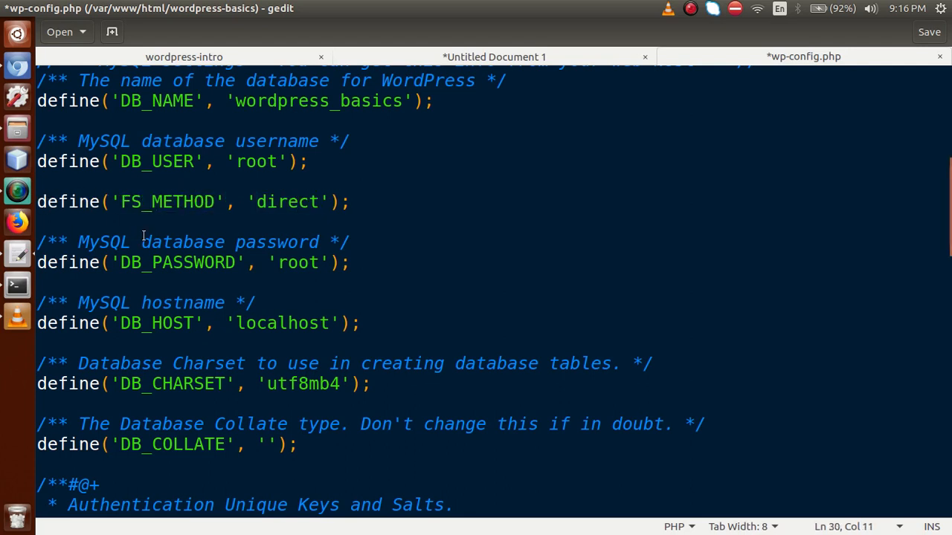
key(ctrl+s)
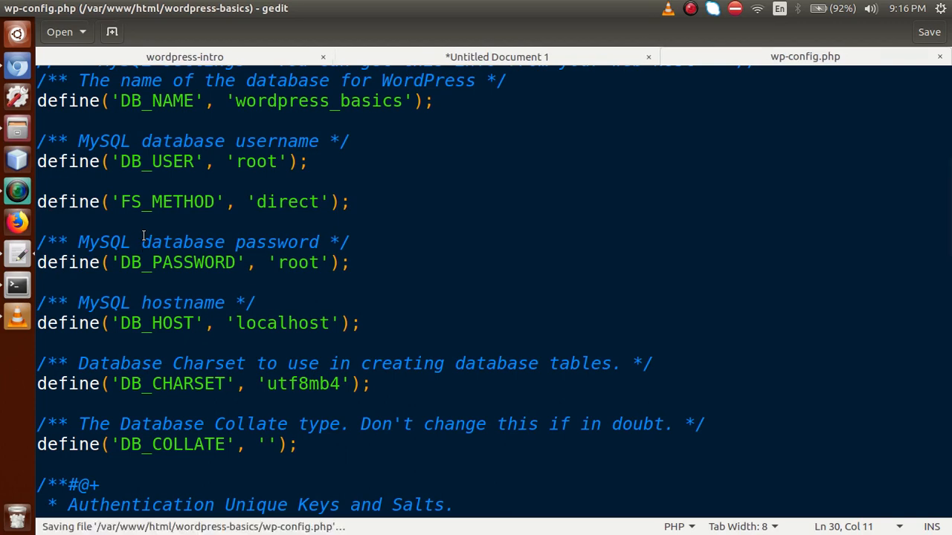
key(alt+Tab)
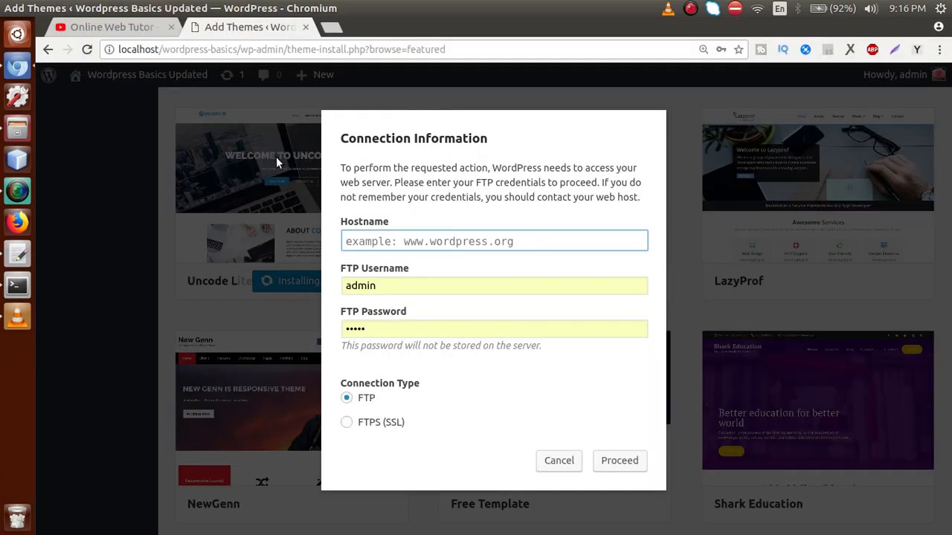
Step: Reload Add Themes and install Uncode Lite, which now completes without an FTP prompt
key(F5)
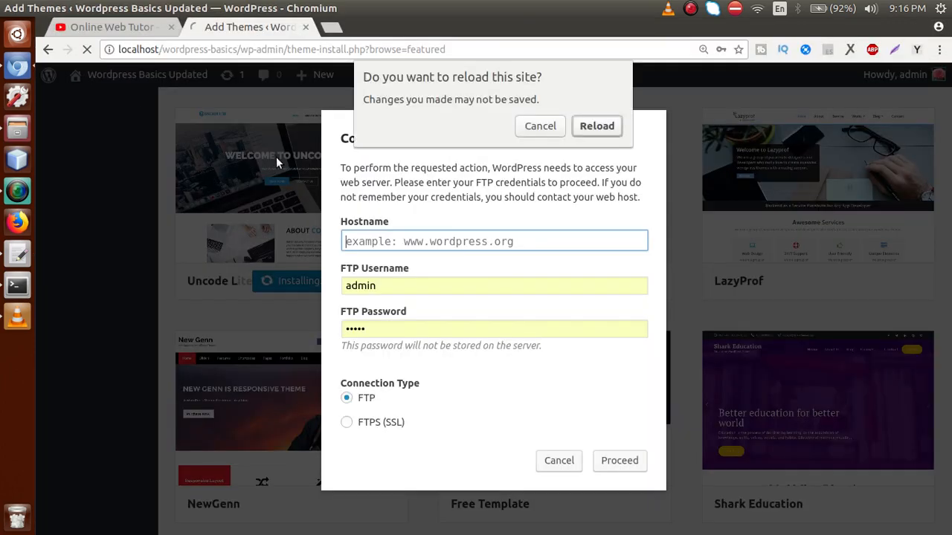
click(588, 126)
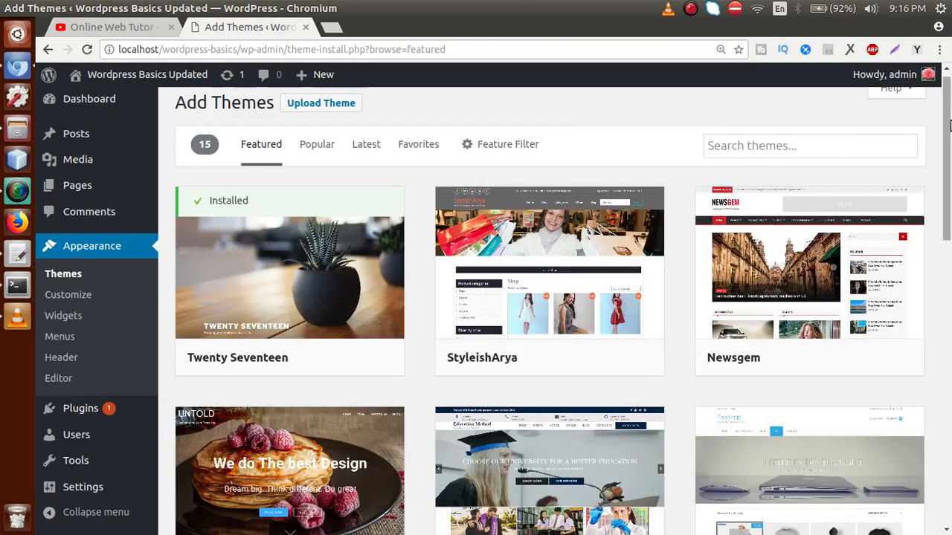
drag(945, 113, 935, 344)
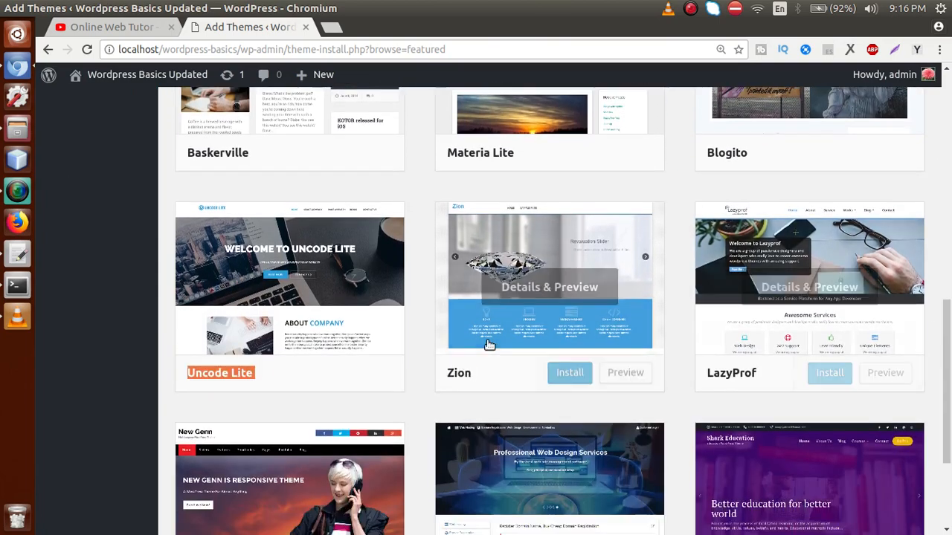
click(316, 376)
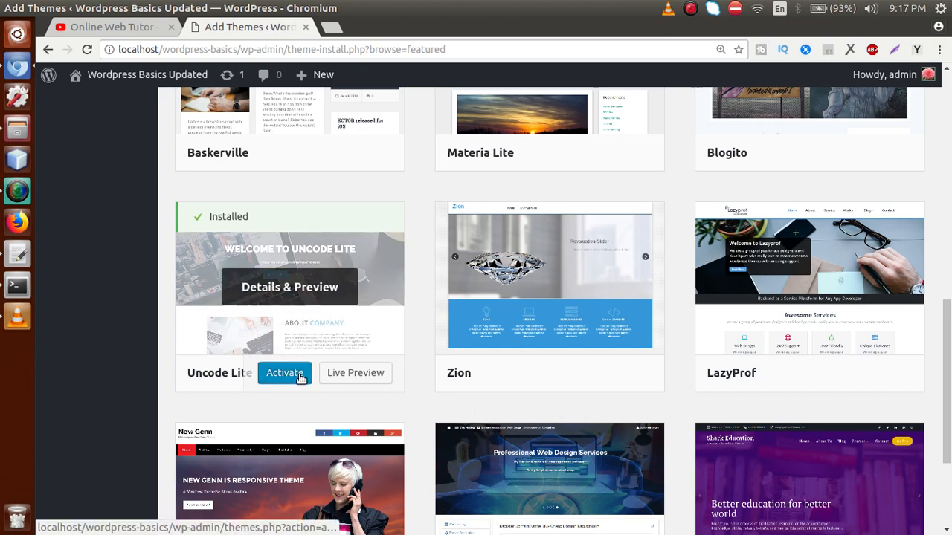
drag(946, 318, 946, 81)
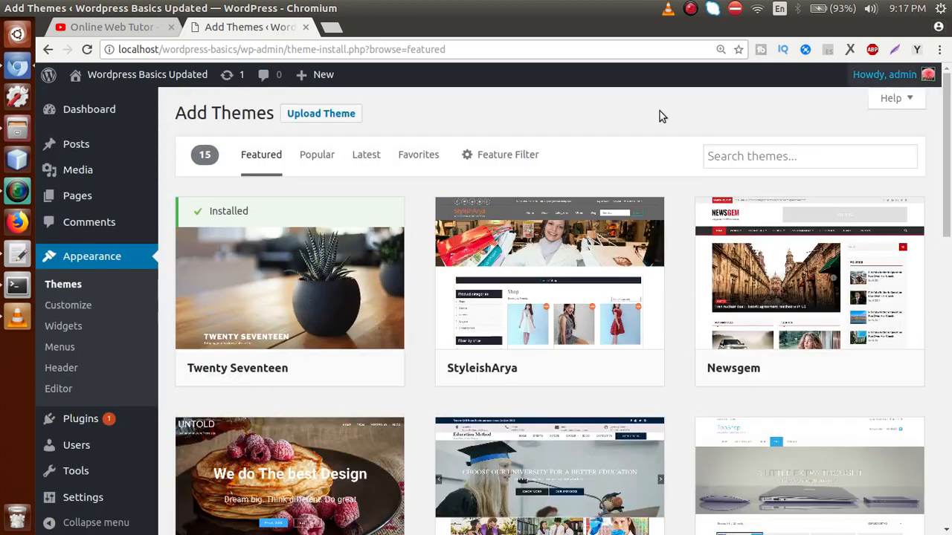
Step: Open the installed themes in a new tab and compare it with the featured themes listing
middle_click(65, 284)
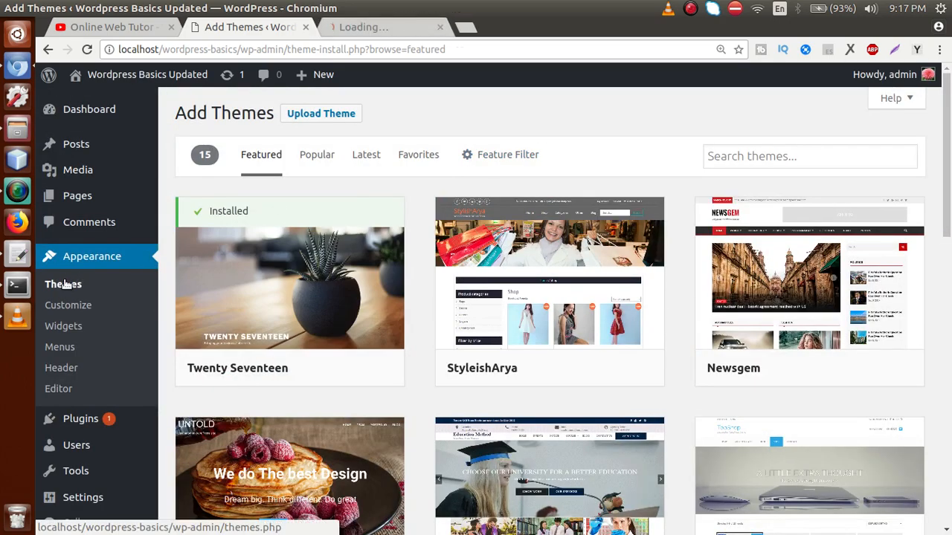
click(376, 28)
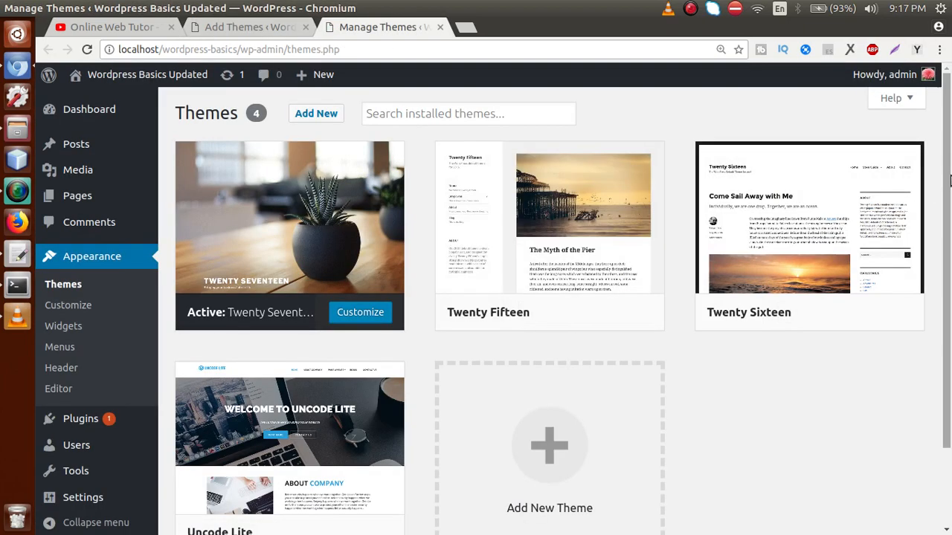
scroll(950, 178, down, 2)
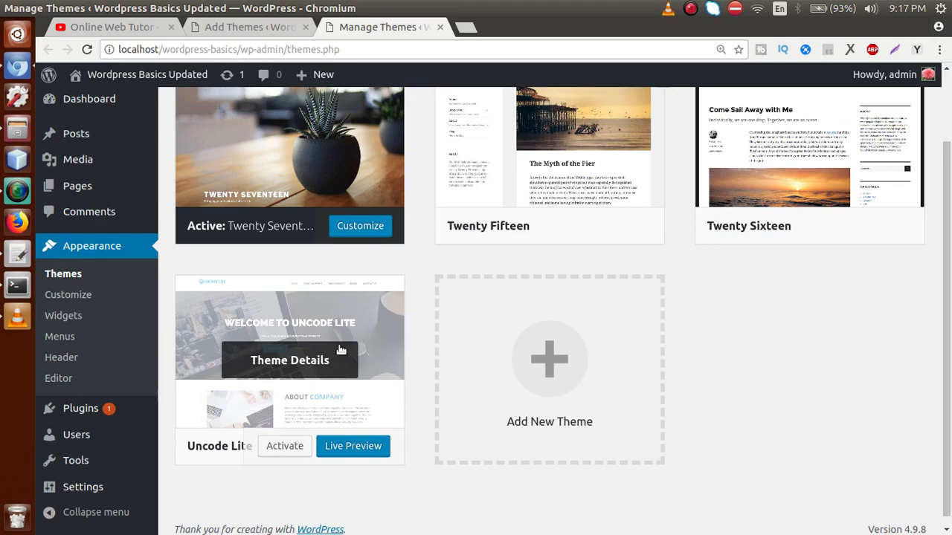
scroll(941, 276, up, 2)
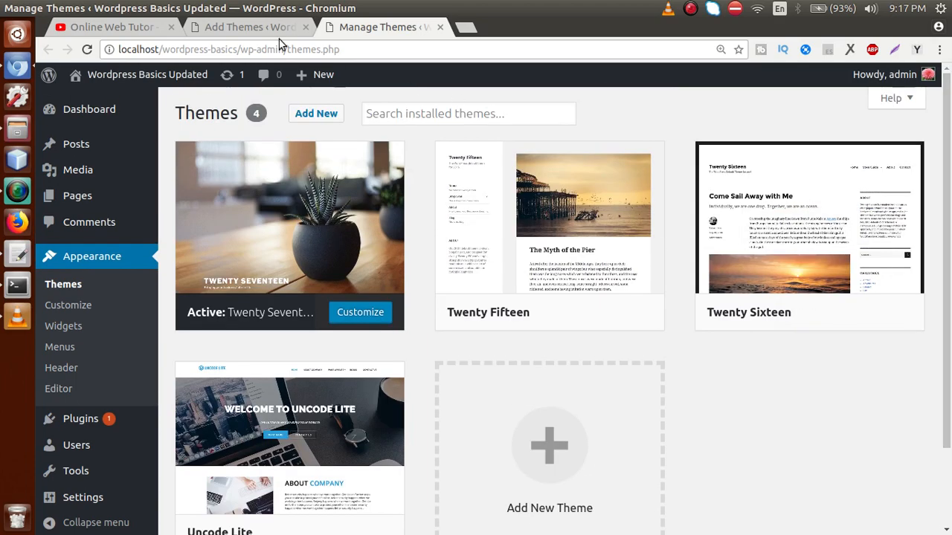
click(277, 28)
scroll(938, 254, down, 4)
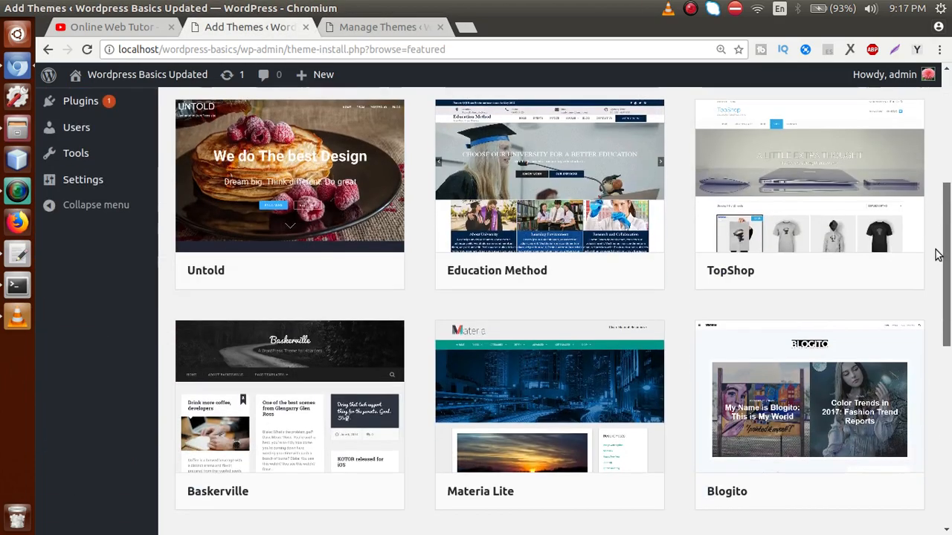
scroll(936, 283, down, 3)
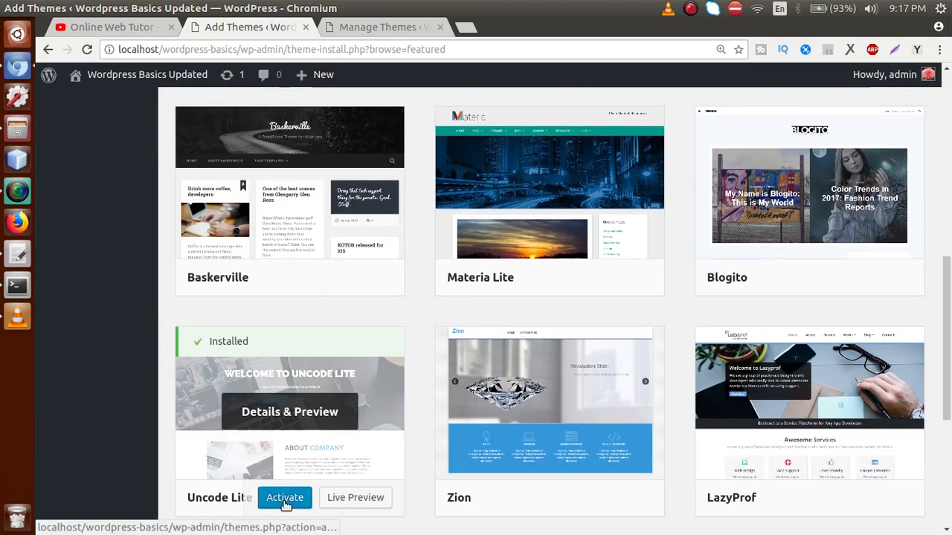
Step: Activate Uncode Lite on the Themes page in place of Twenty Seventeen
click(381, 27)
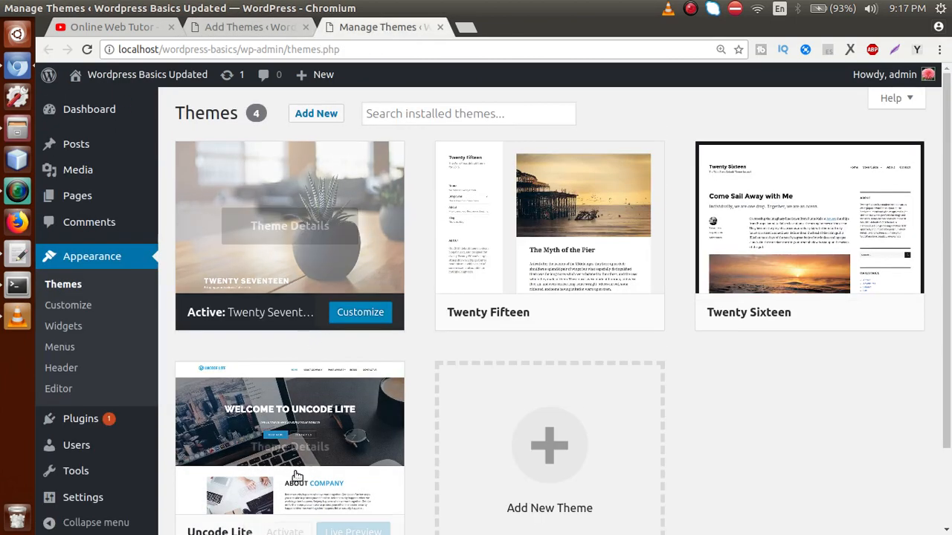
scroll(939, 275, down, 2)
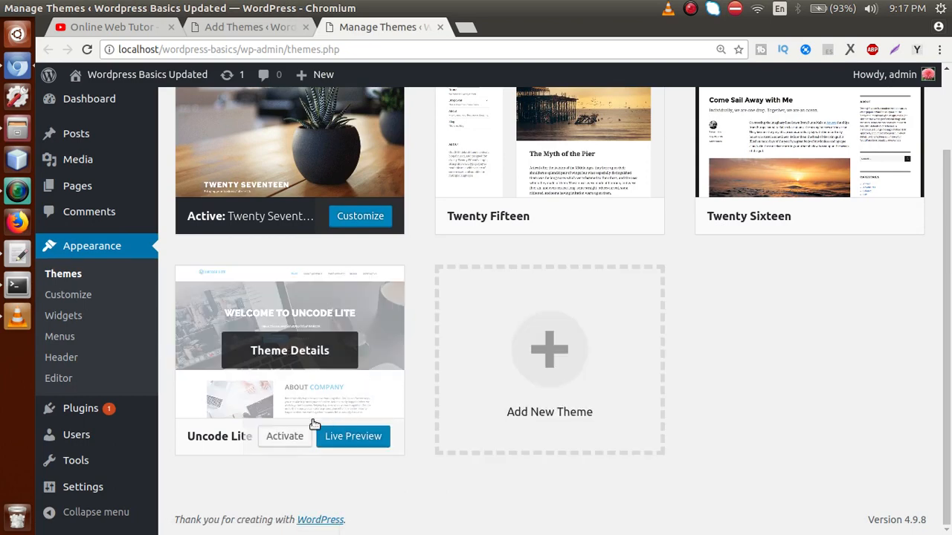
click(283, 440)
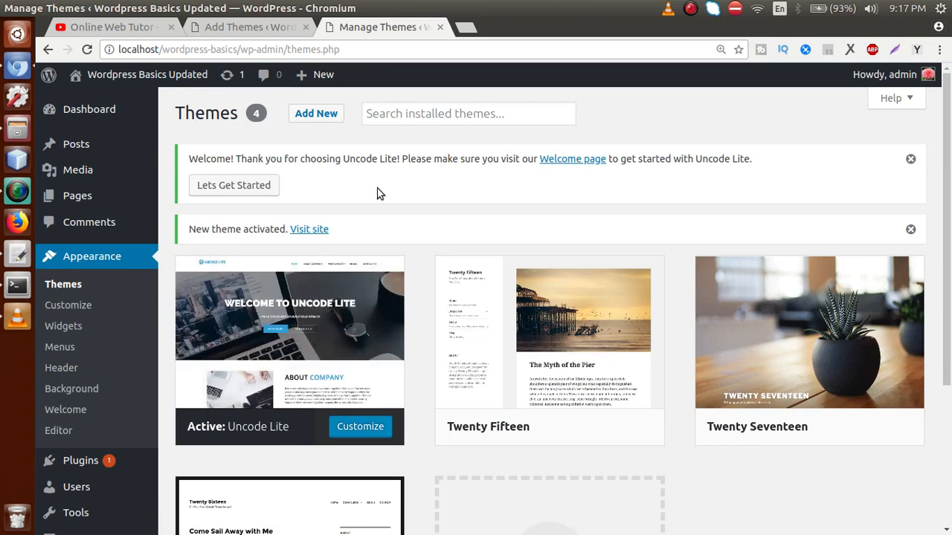
mouse_move(295, 350)
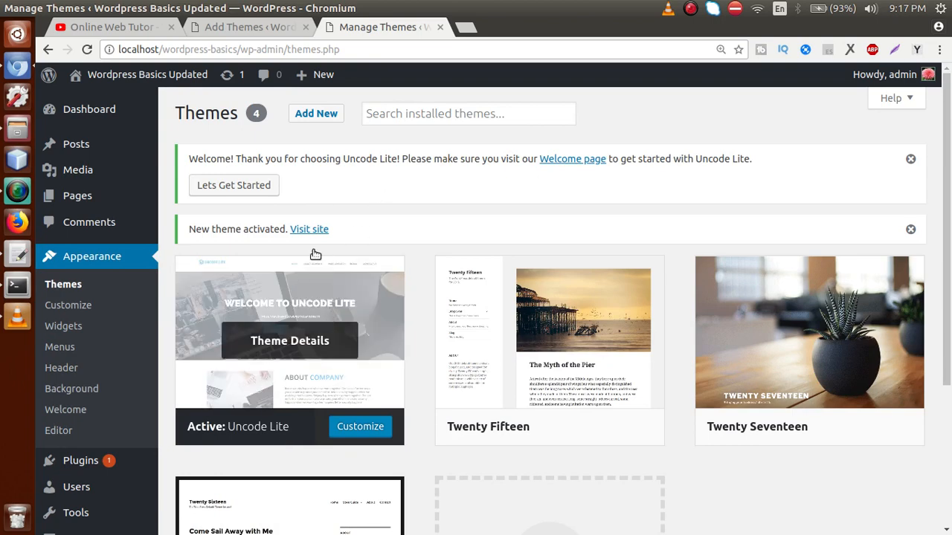
click(18, 130)
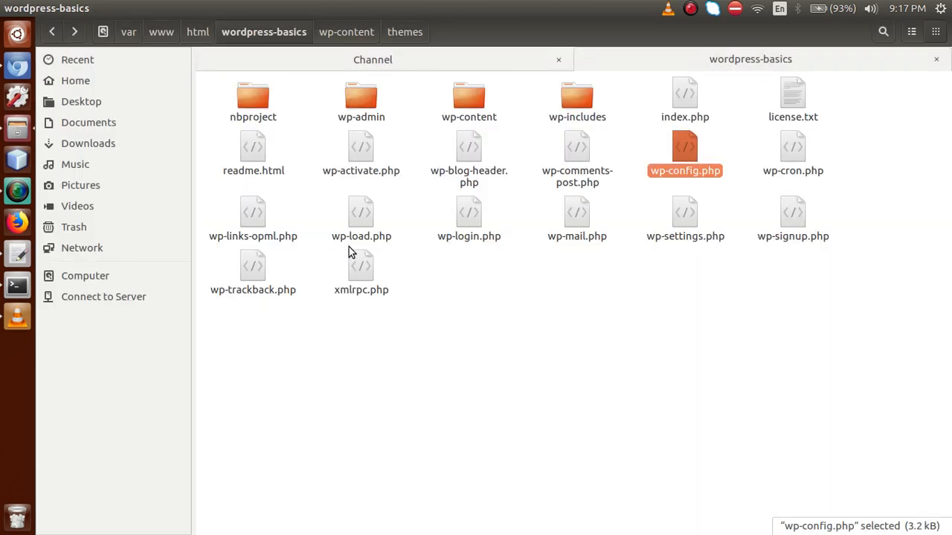
Step: Confirm wp-content/themes now holds an uncode-lite folder, then return to the browser
double_click(468, 110)
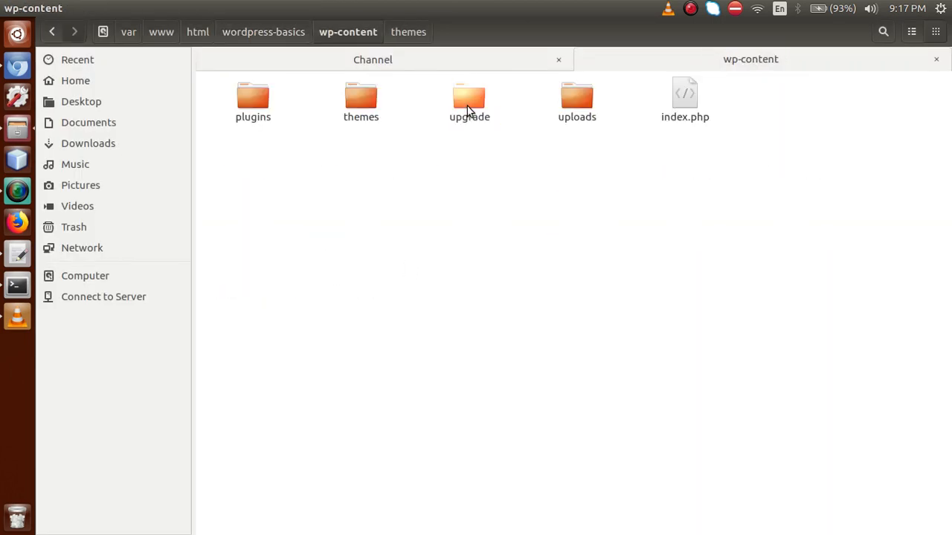
double_click(371, 99)
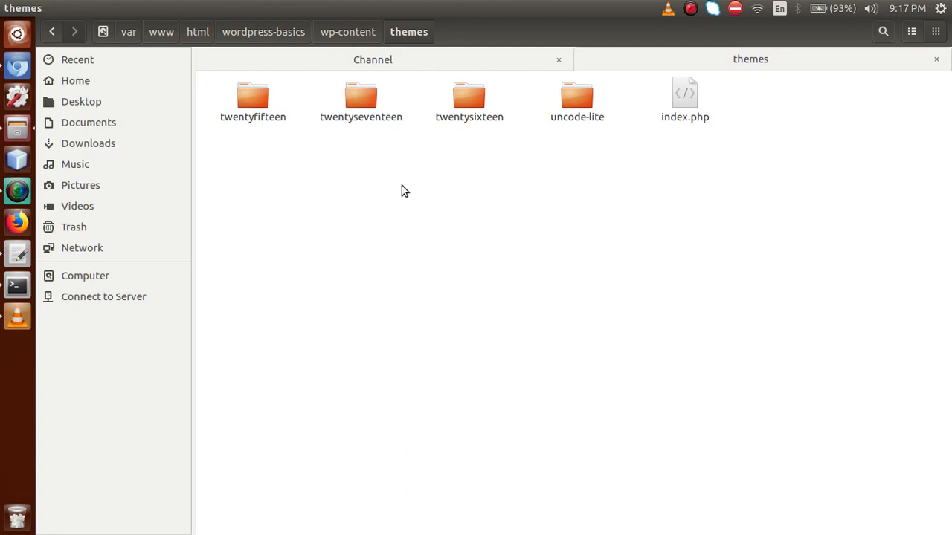
click(575, 113)
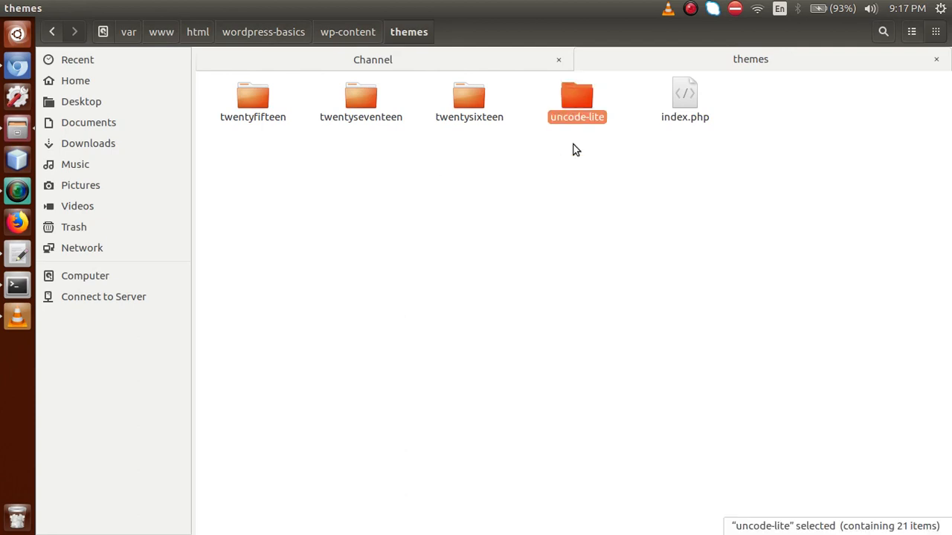
click(584, 200)
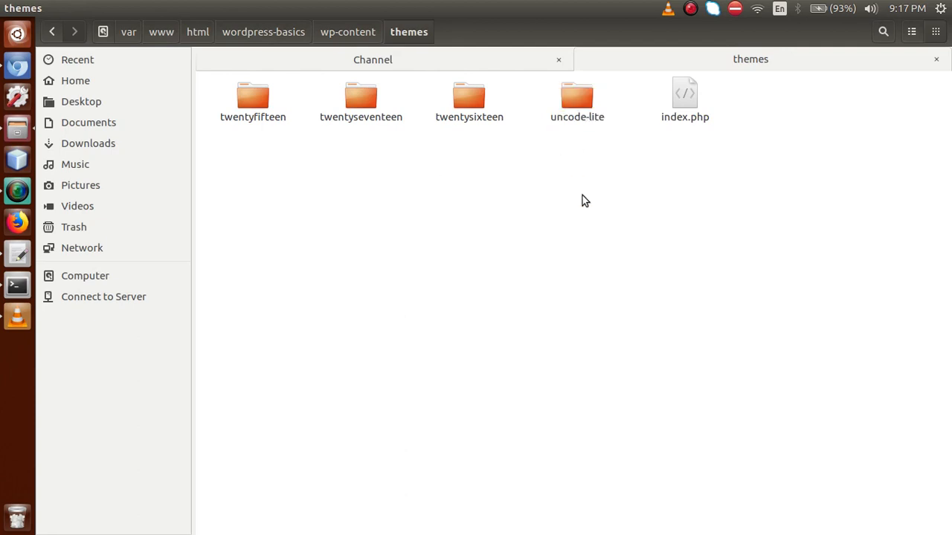
click(578, 104)
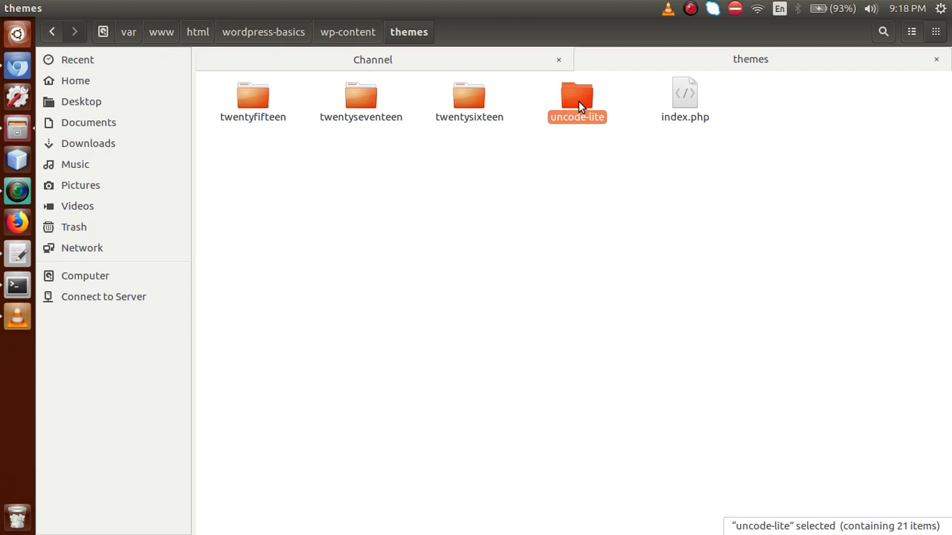
click(22, 66)
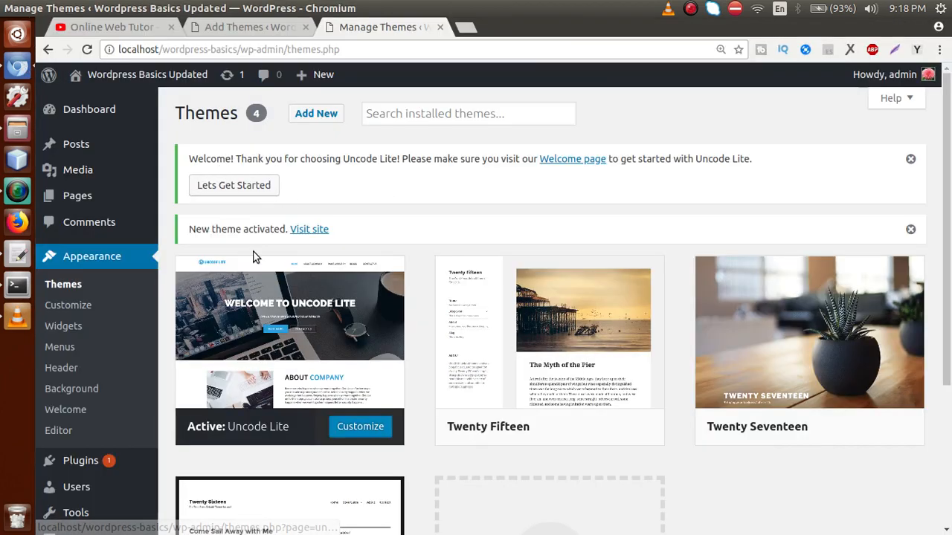
Step: Open the live wordpress-basics site from the admin bar in a new browser tab
mouse_move(255, 286)
mouse_move(119, 74)
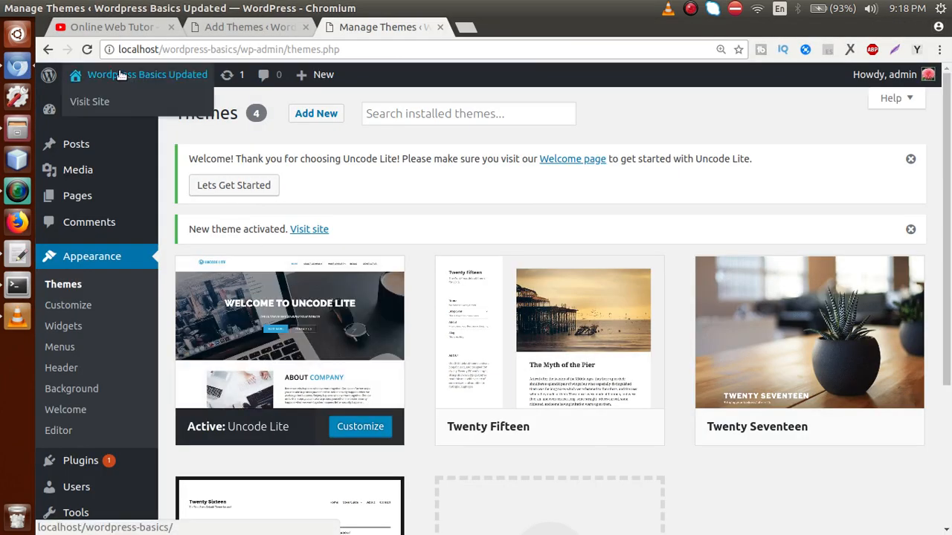
right_click(87, 108)
click(111, 111)
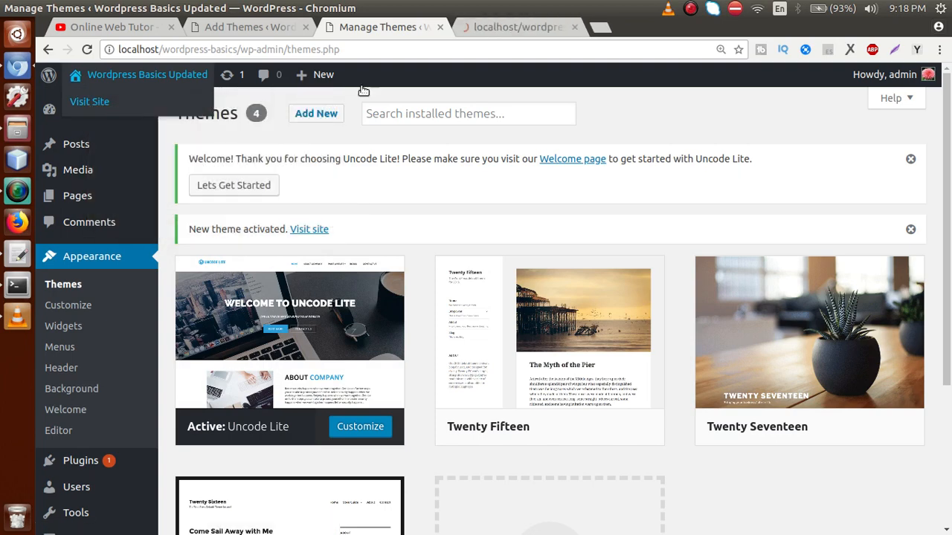
click(510, 28)
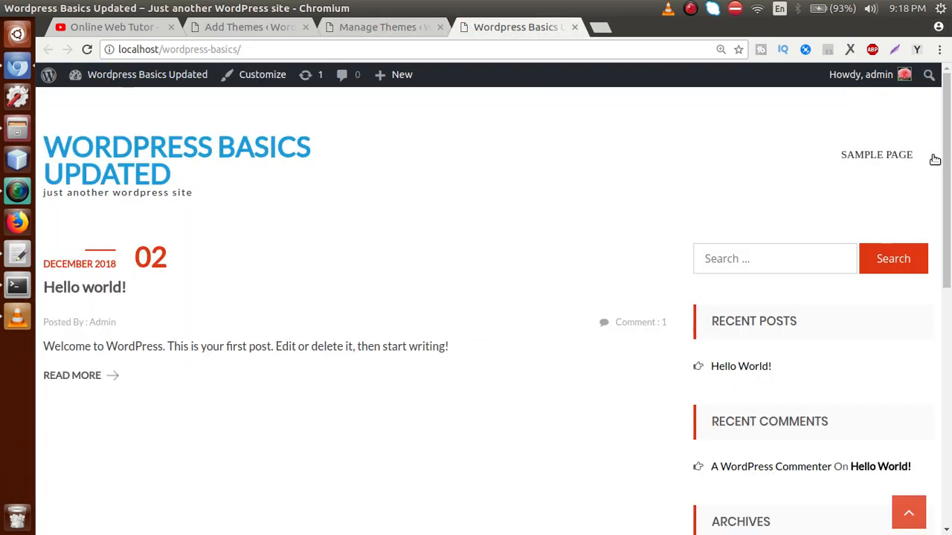
Step: Scroll through the Uncode Lite front page and its right sidebar, then return to the Themes tab
scroll(938, 215, down, 10)
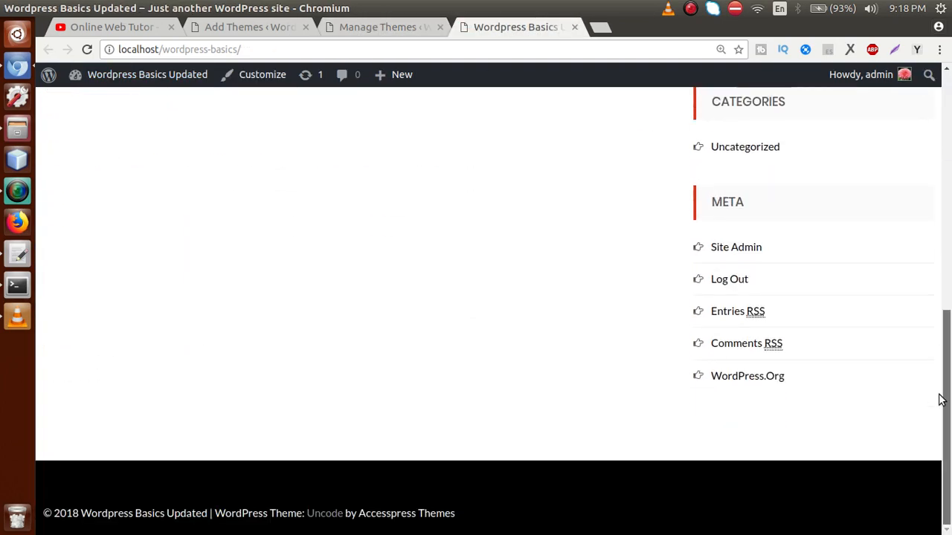
scroll(939, 399, up, 10)
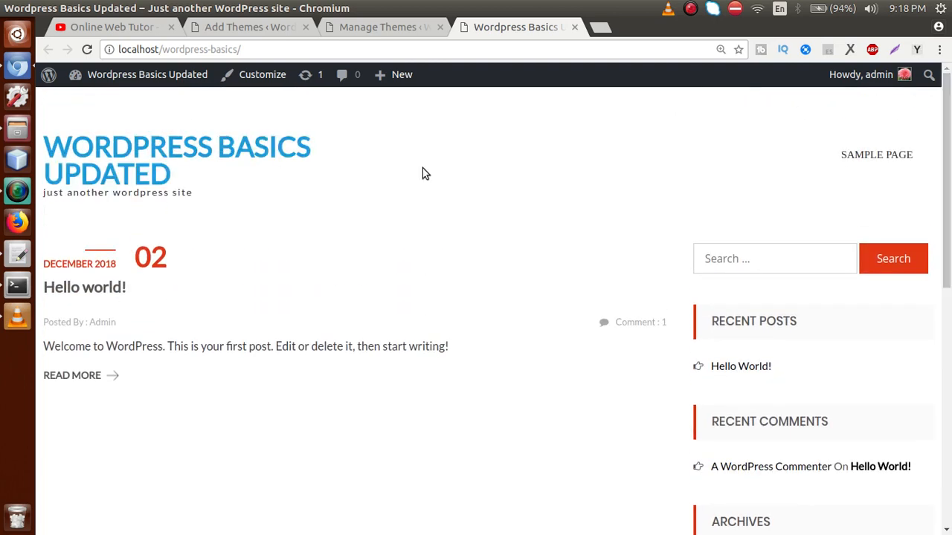
drag(945, 154, 948, 488)
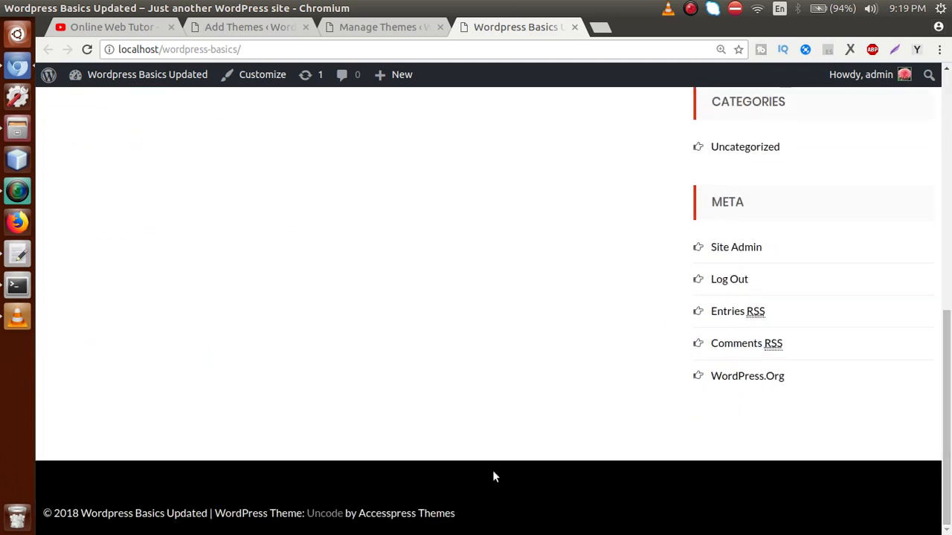
scroll(938, 450, up, 3)
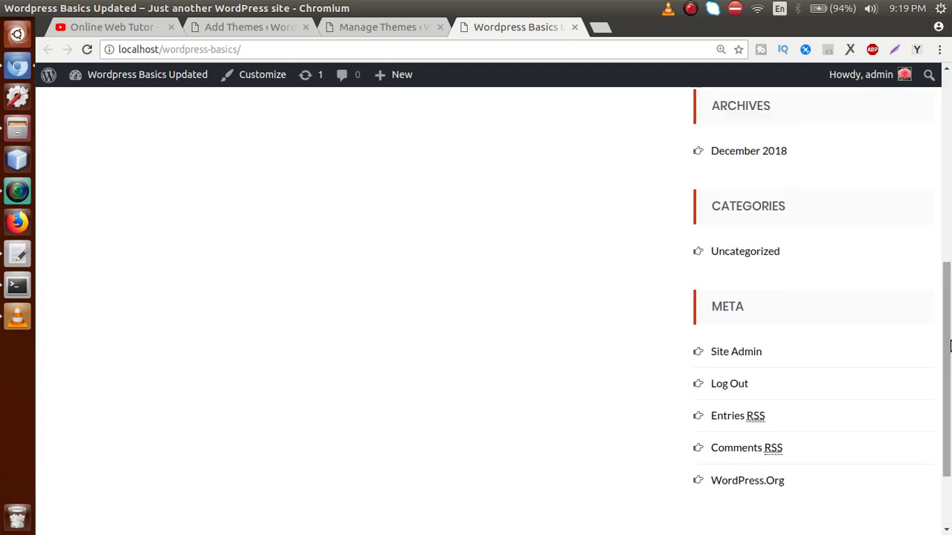
drag(946, 342, 940, 147)
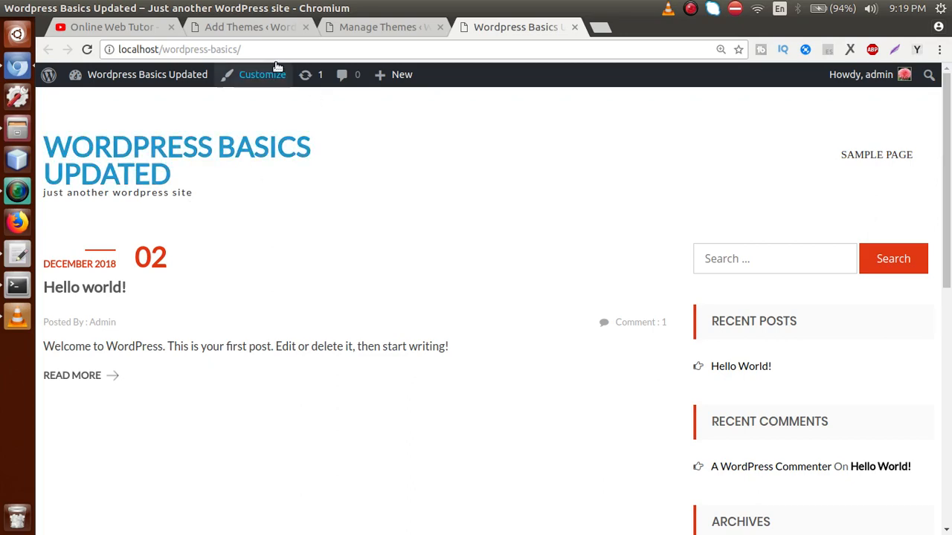
click(268, 32)
Step: Close the installed-themes tab, leaving the featured themes tab in view
click(407, 29)
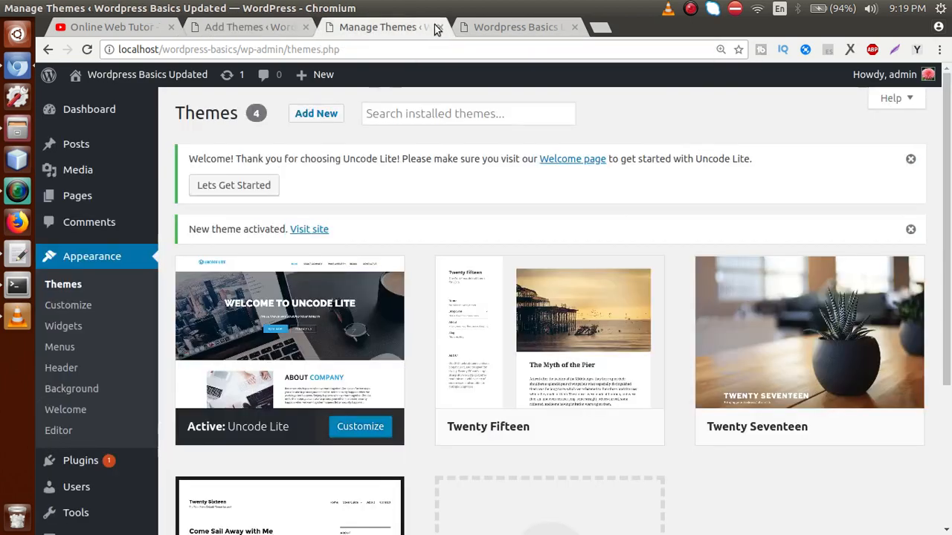
click(440, 27)
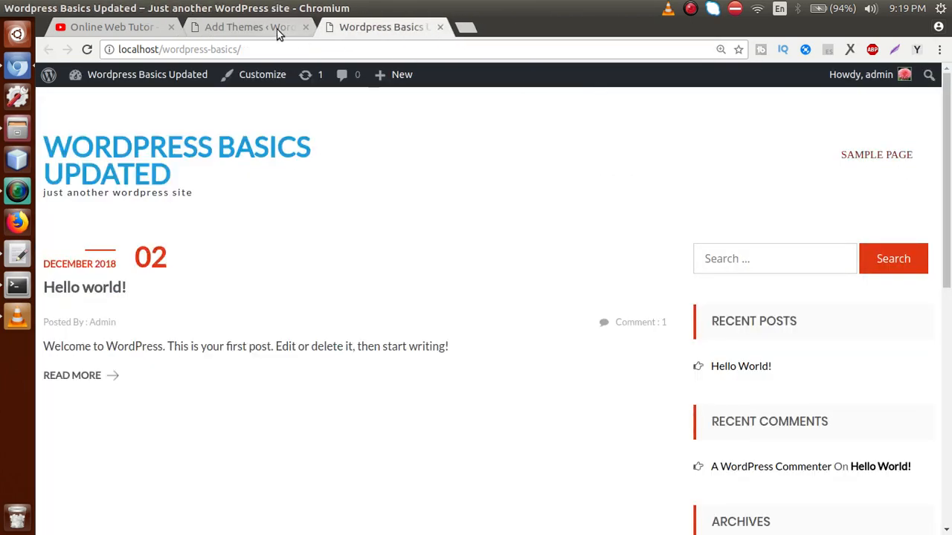
click(269, 29)
drag(948, 306, 949, 123)
Step: Go to the Pages list, glance at the live site, and start a new page
mouse_move(73, 165)
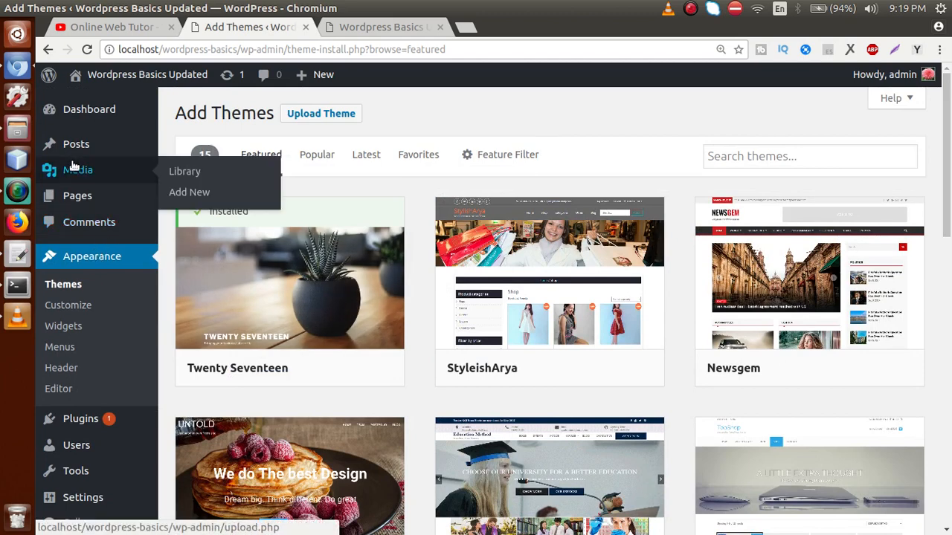
click(77, 196)
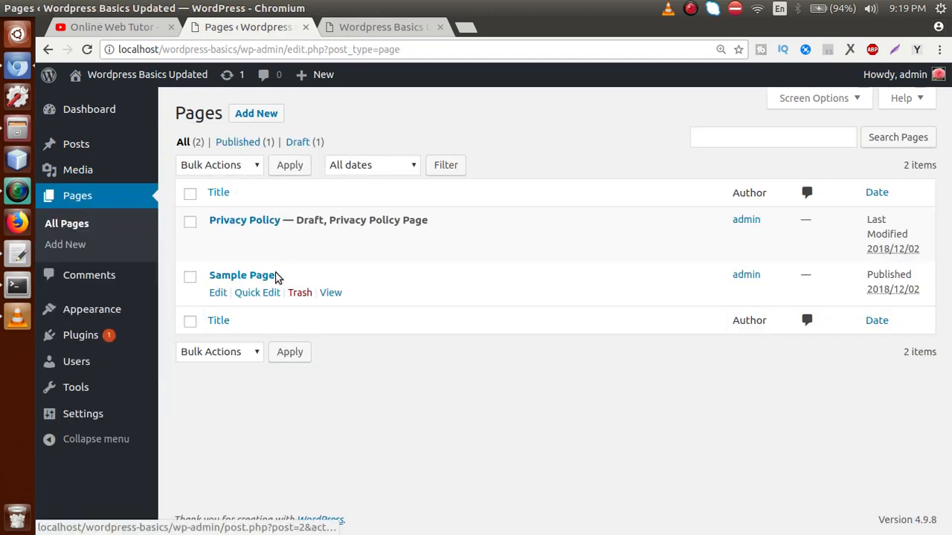
click(372, 31)
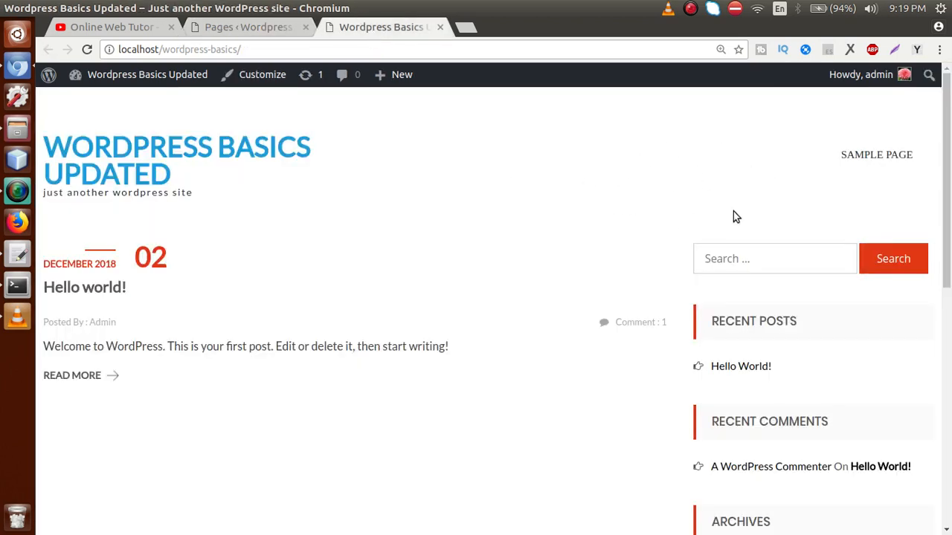
click(279, 30)
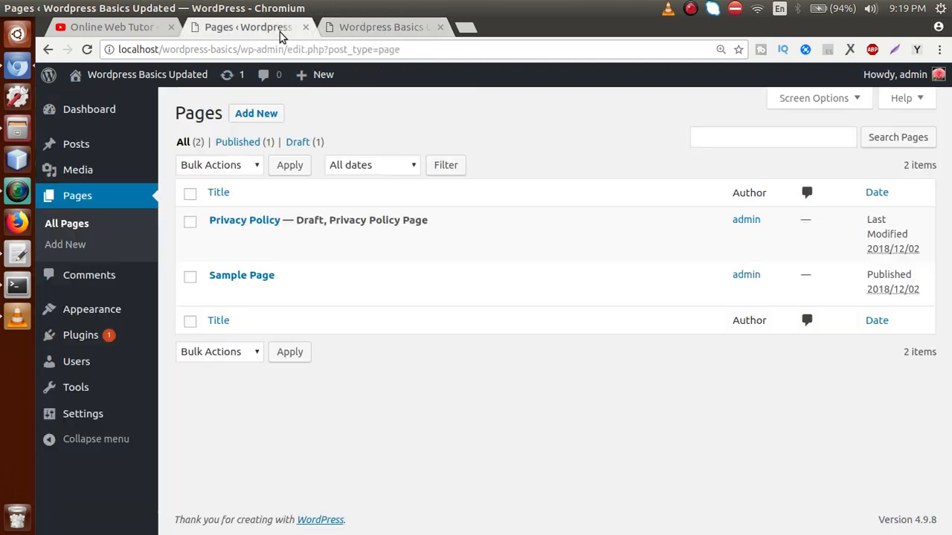
click(250, 113)
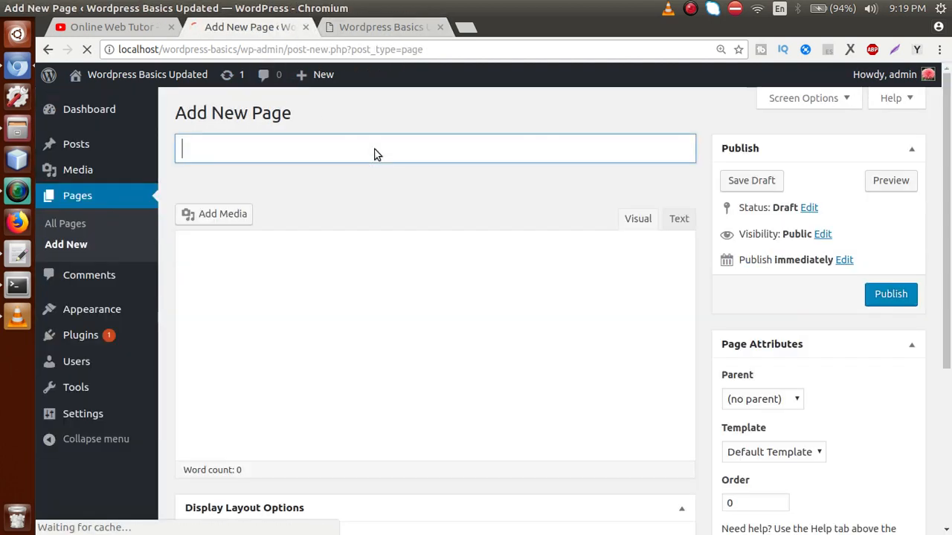
Step: Publish new pages titled 'About Us' and 'Services'
text(Home)
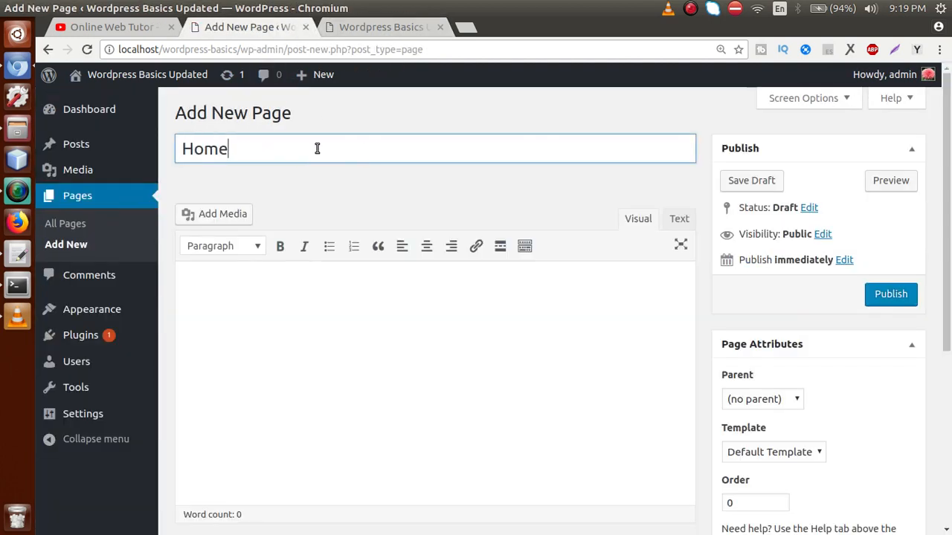
key(BackSpace)
key(BackSpace)
key(BackSpace)
text(About Us)
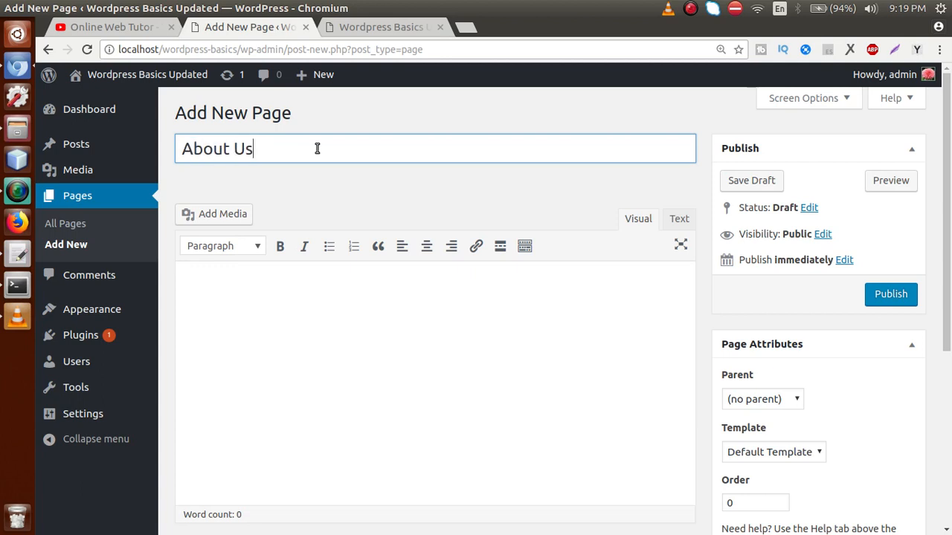
click(882, 295)
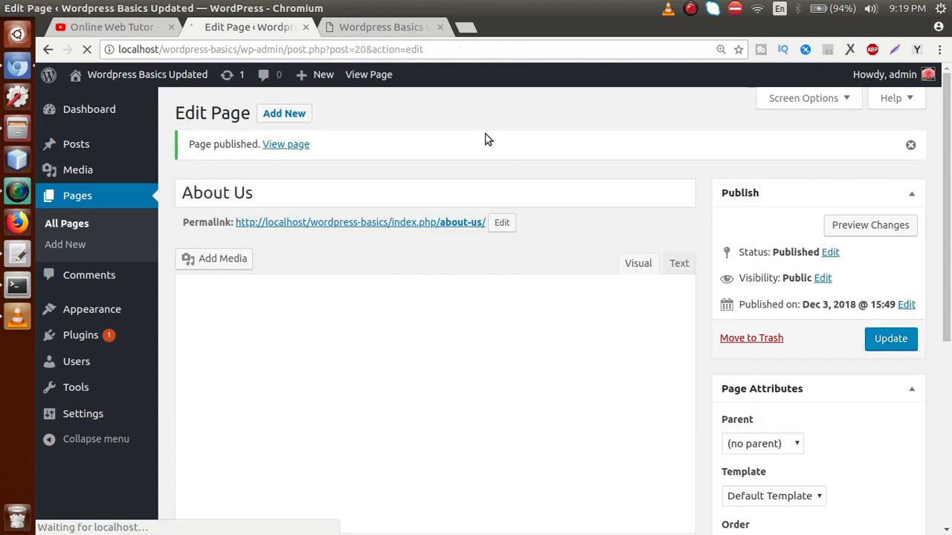
click(301, 115)
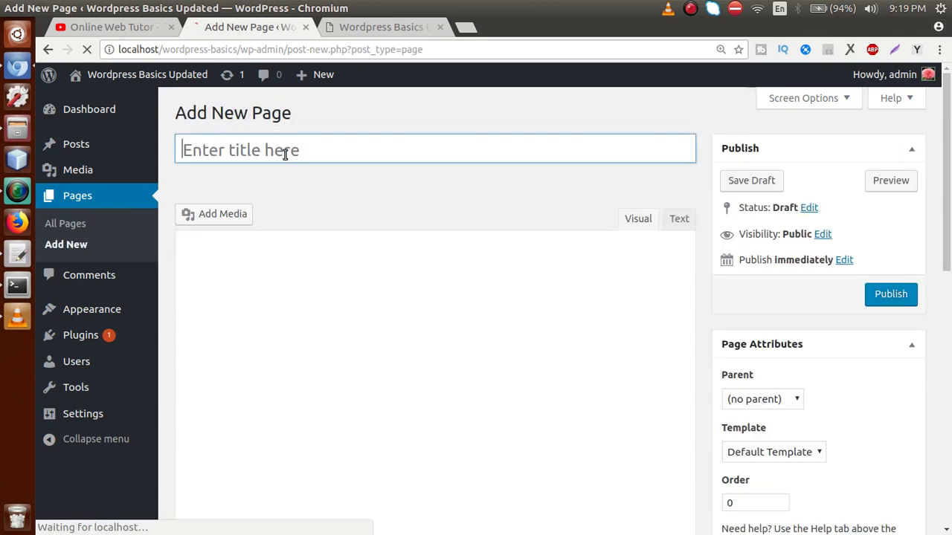
text(Servic)
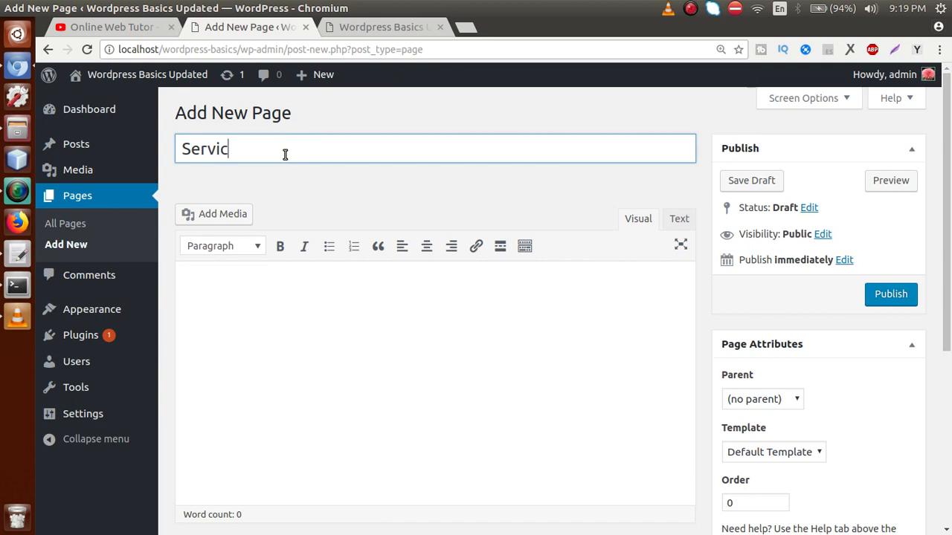
text(es)
key(Return)
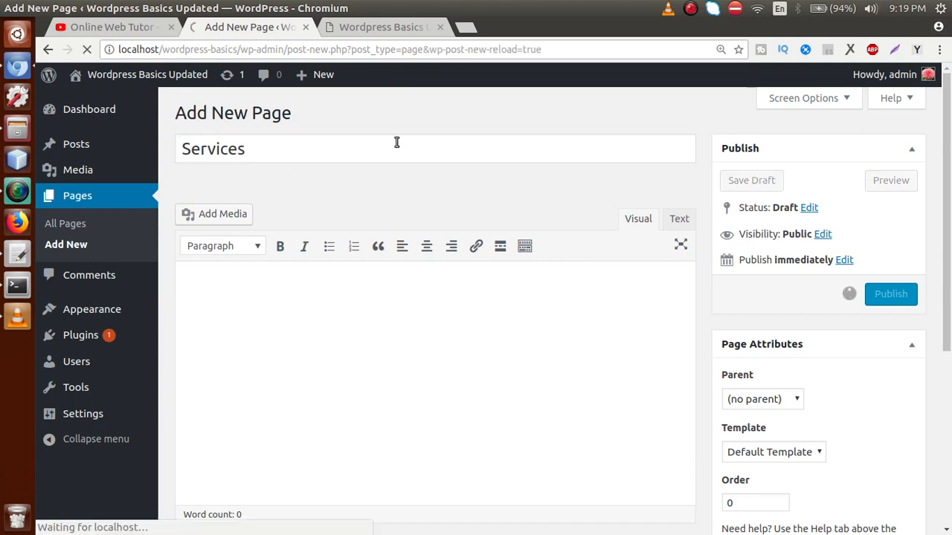
Step: Publish new pages titled 'Products' and 'Our Team'
click(290, 114)
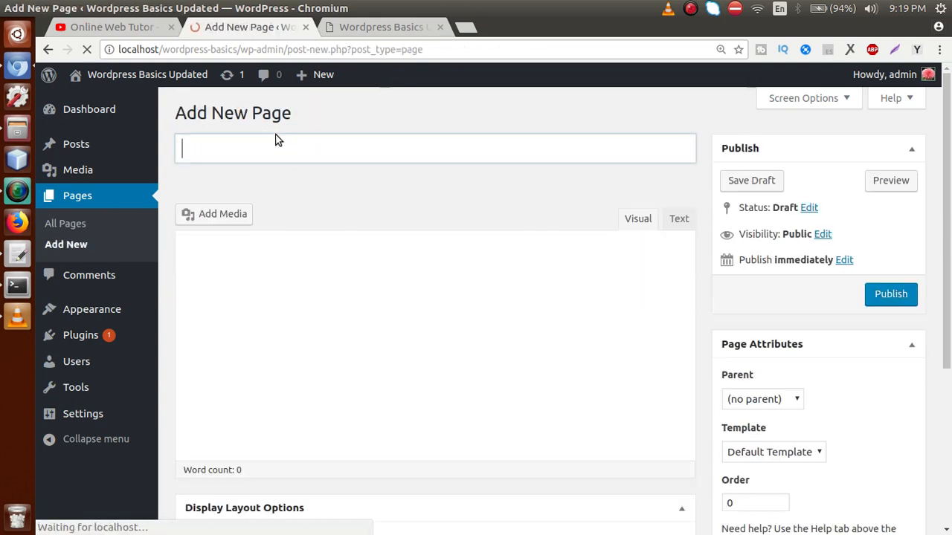
text(Product)
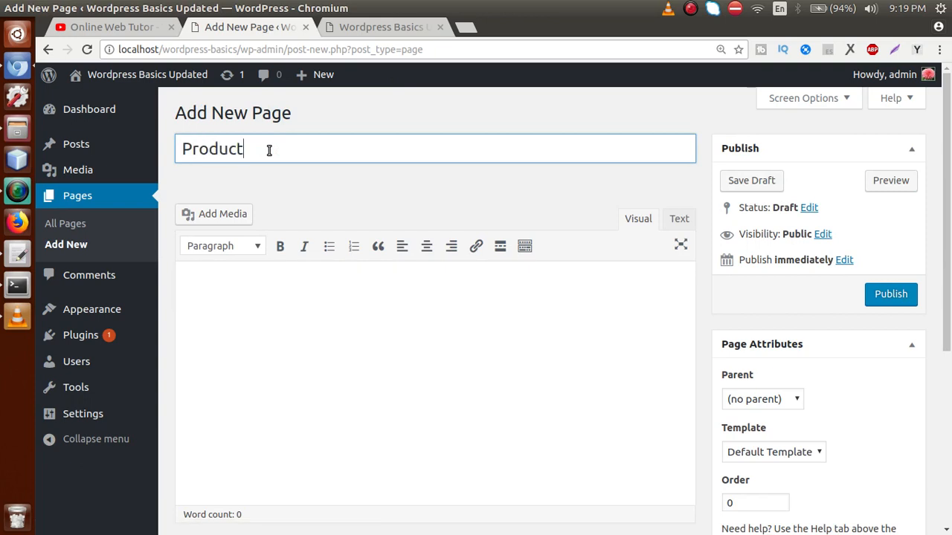
text(s)
click(875, 292)
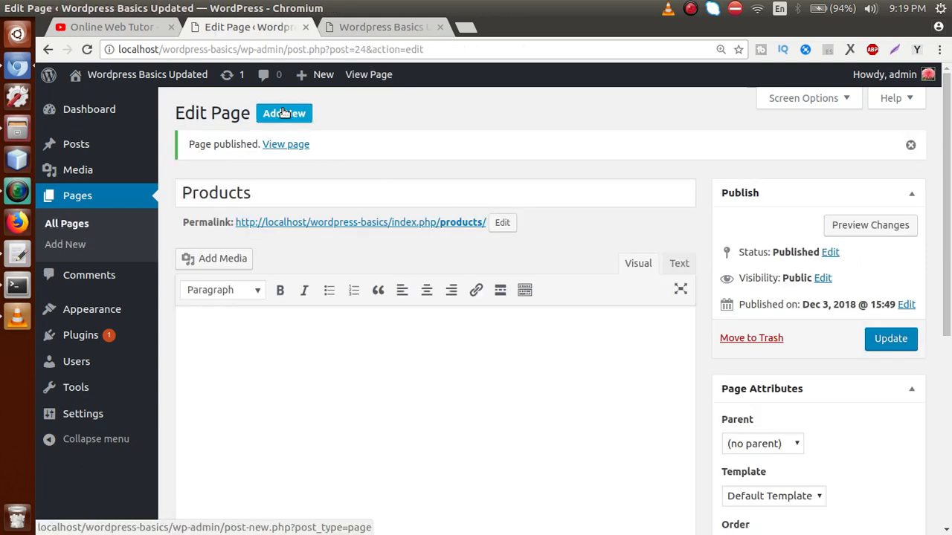
click(283, 113)
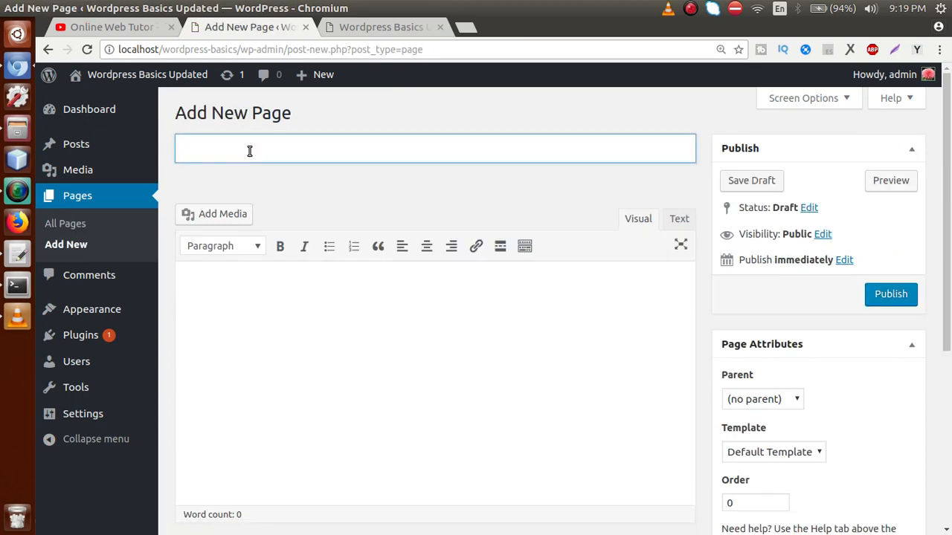
text(Our Team)
click(881, 291)
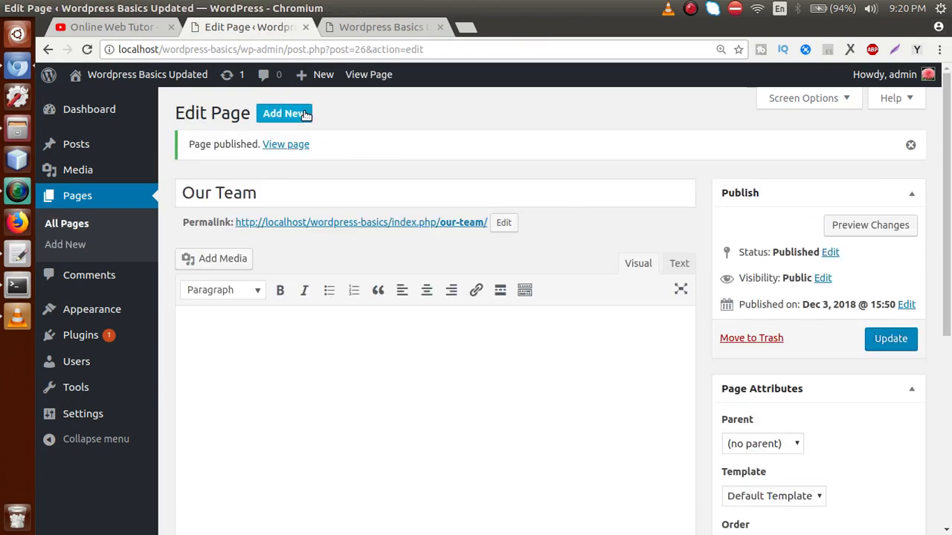
Step: Publish a 'Contact Us' page, then switch to the live site's front page
click(263, 153)
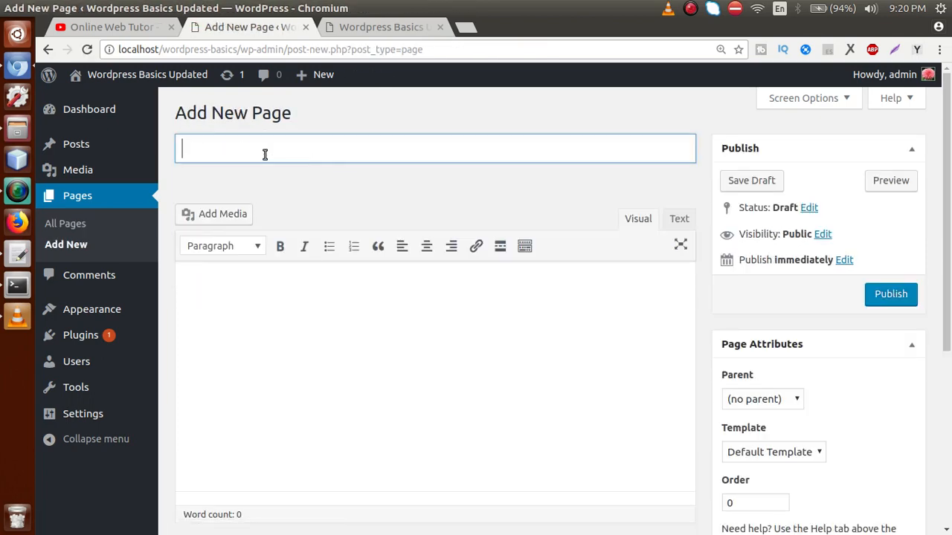
text(conta)
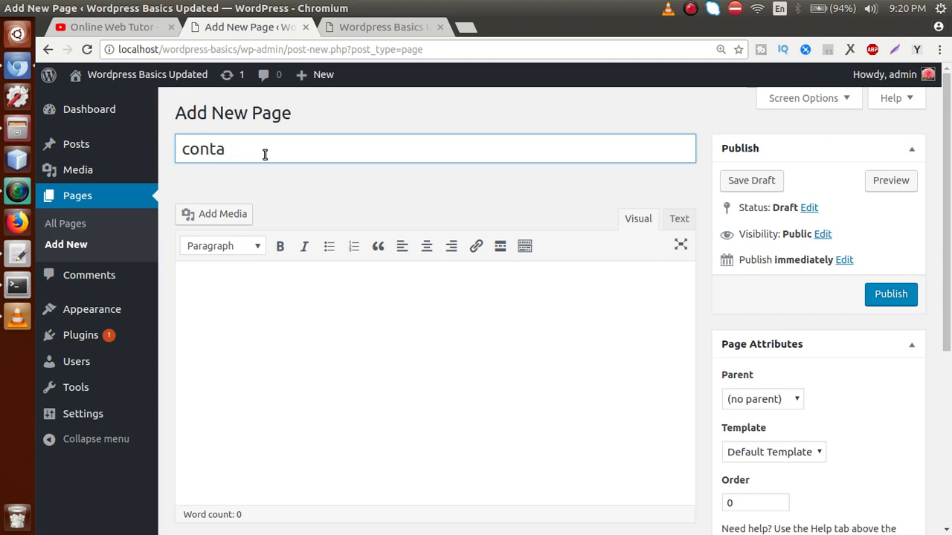
text(Con)
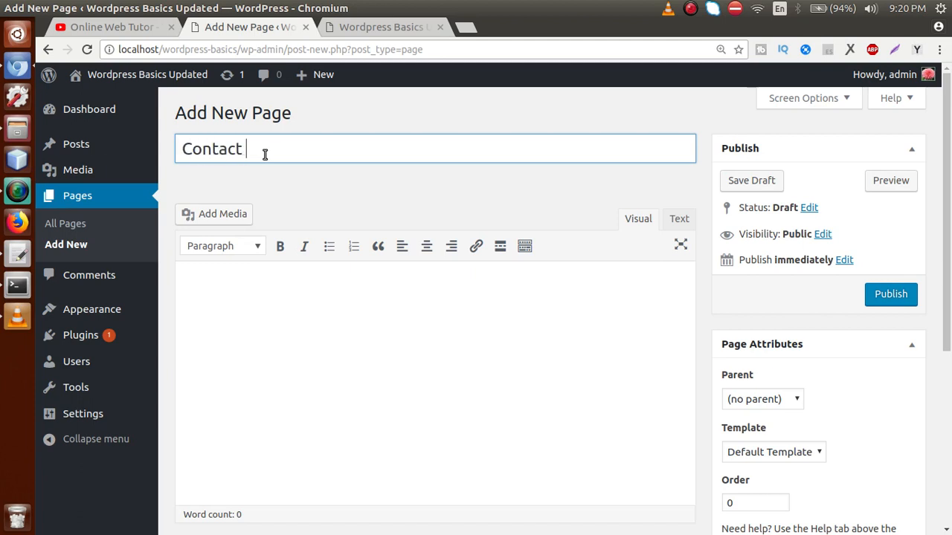
click(886, 294)
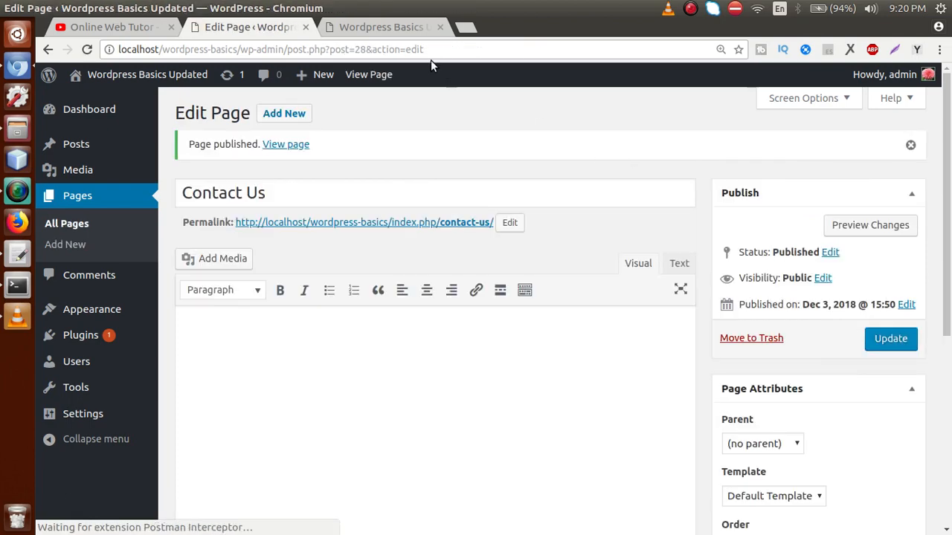
click(409, 22)
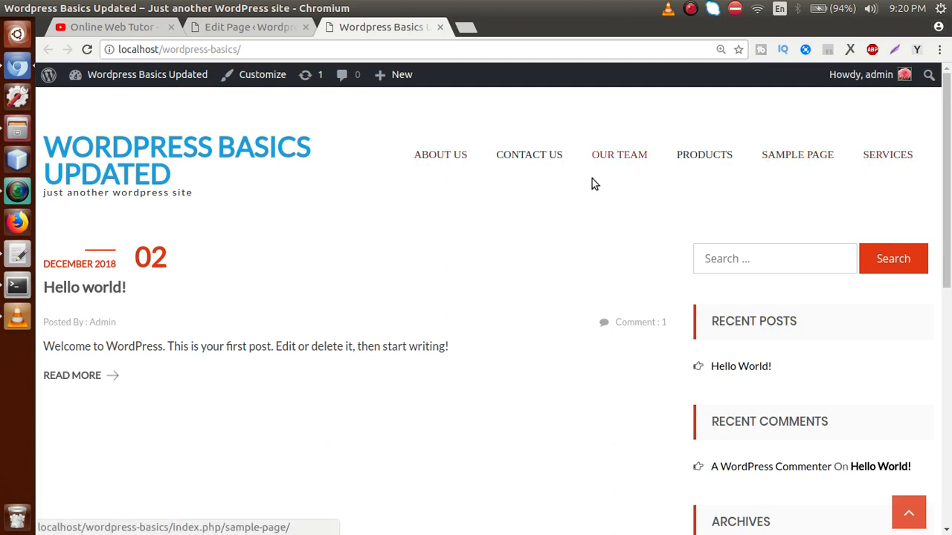
click(441, 161)
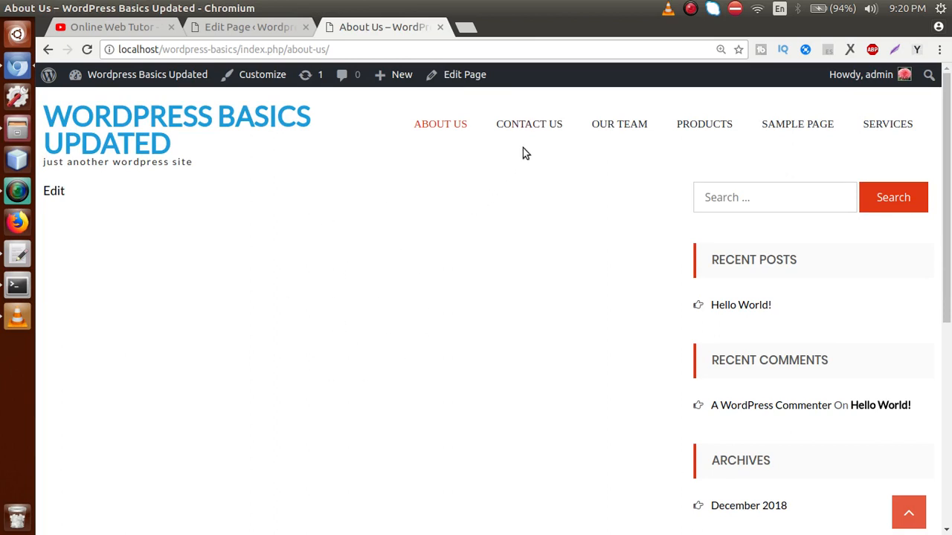
click(536, 130)
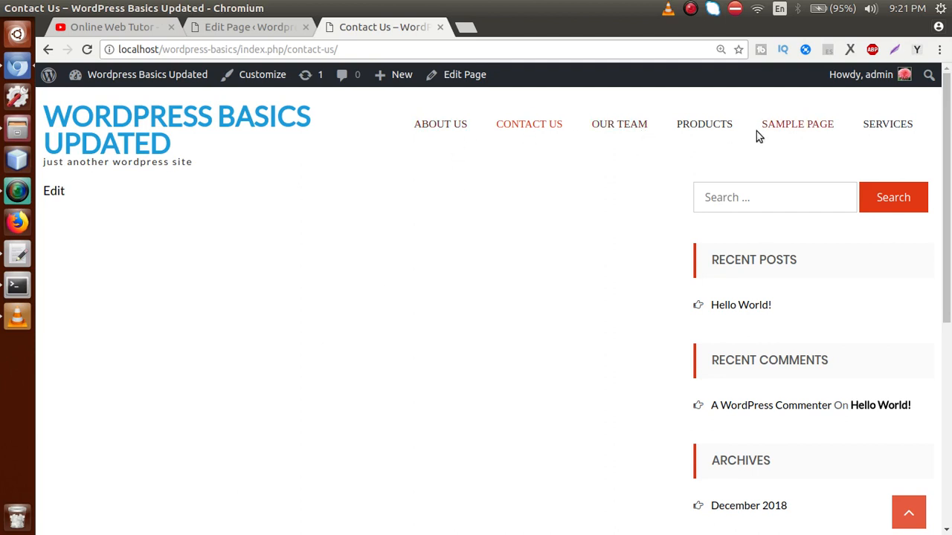
click(264, 27)
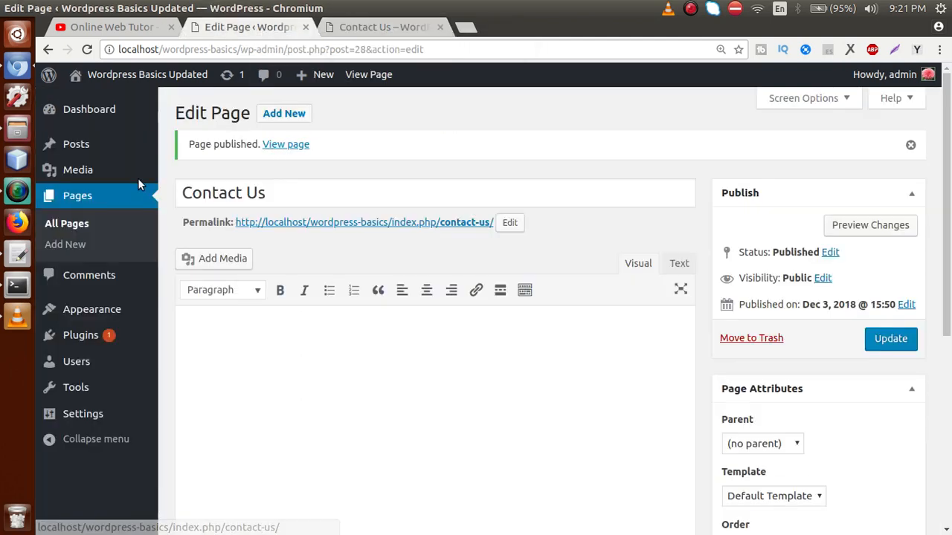
click(74, 225)
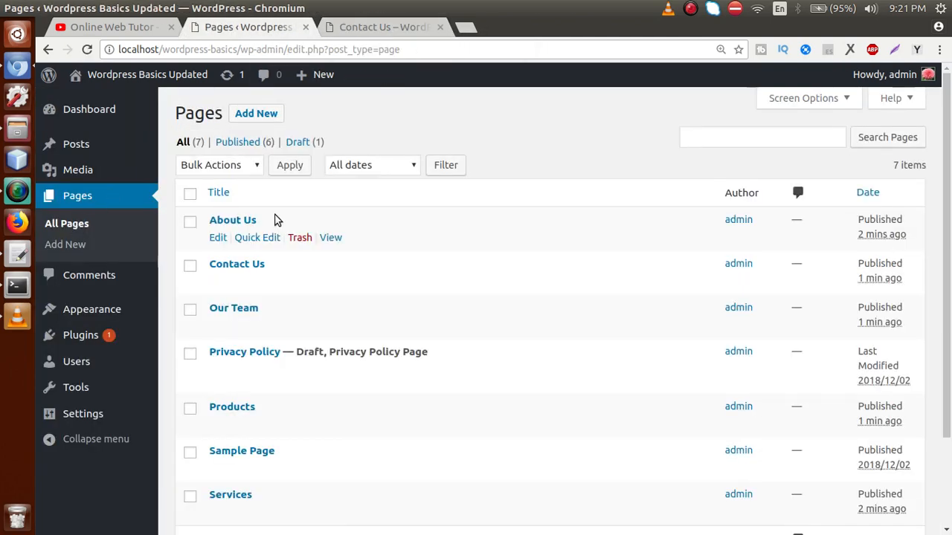
Step: Paste lorem-ipsum paragraphs into the About Us page and update it
click(214, 237)
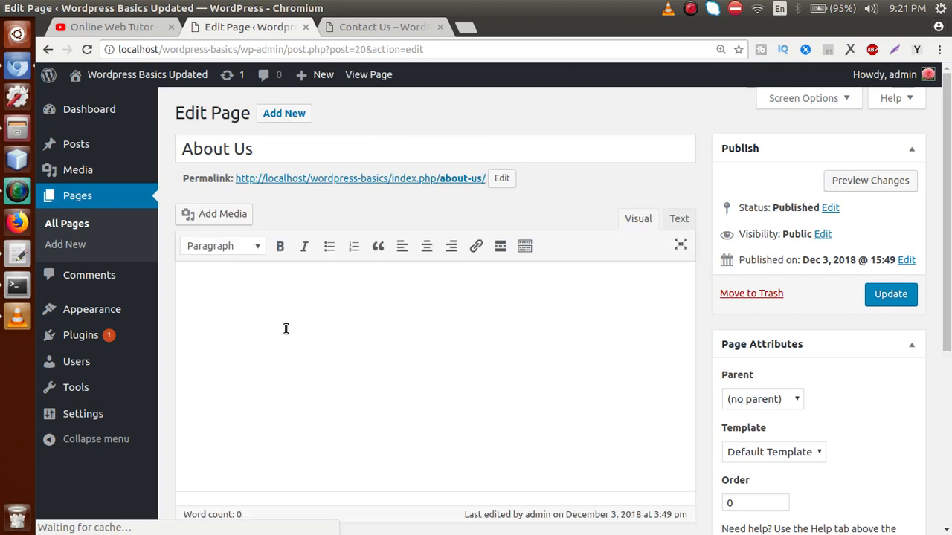
click(285, 327)
key(ctrl+v)
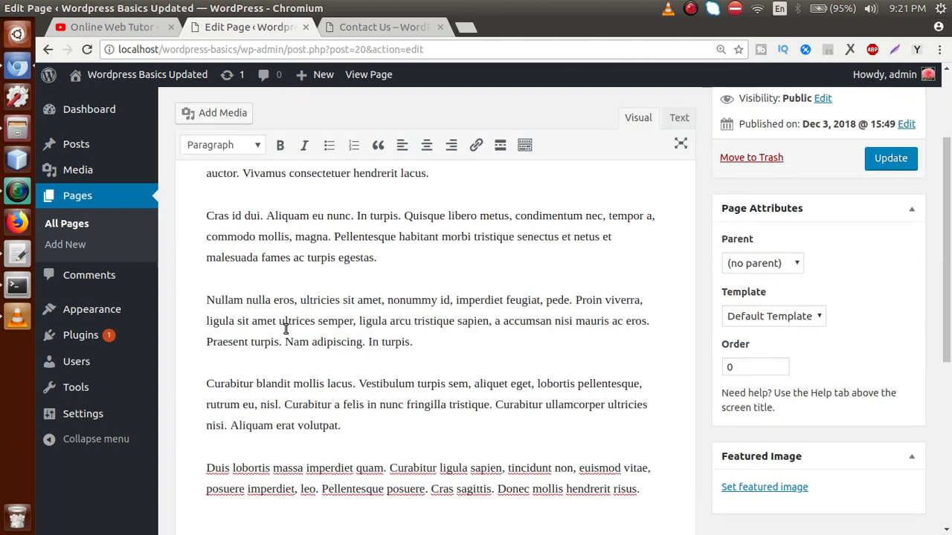
click(464, 257)
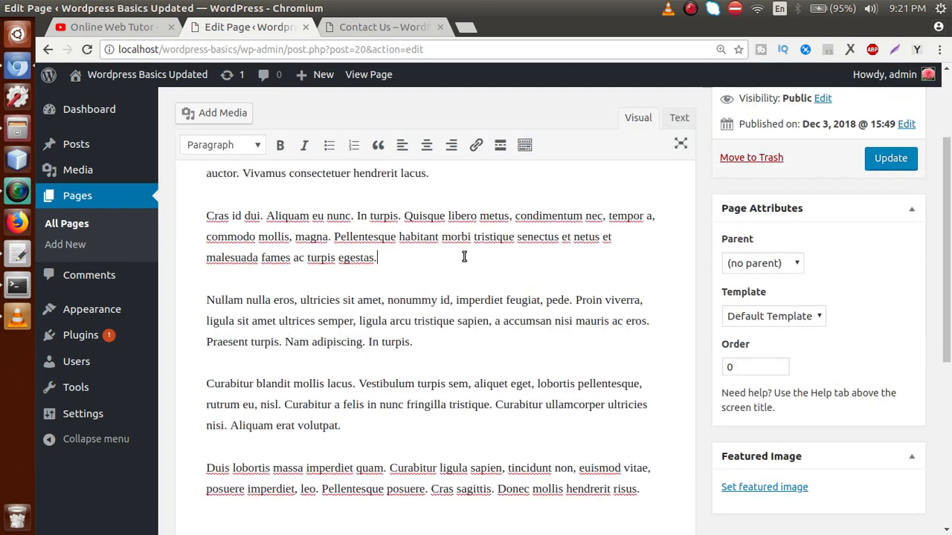
click(889, 157)
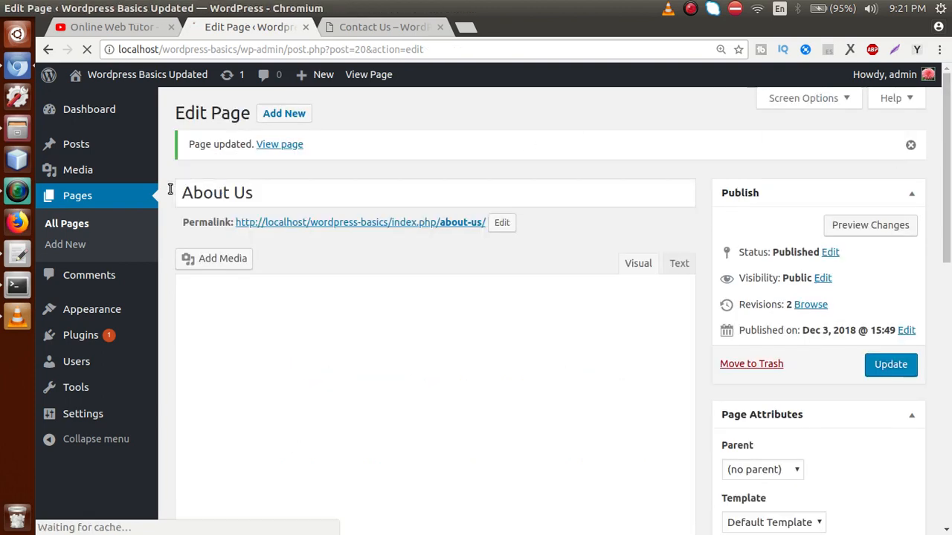
click(72, 221)
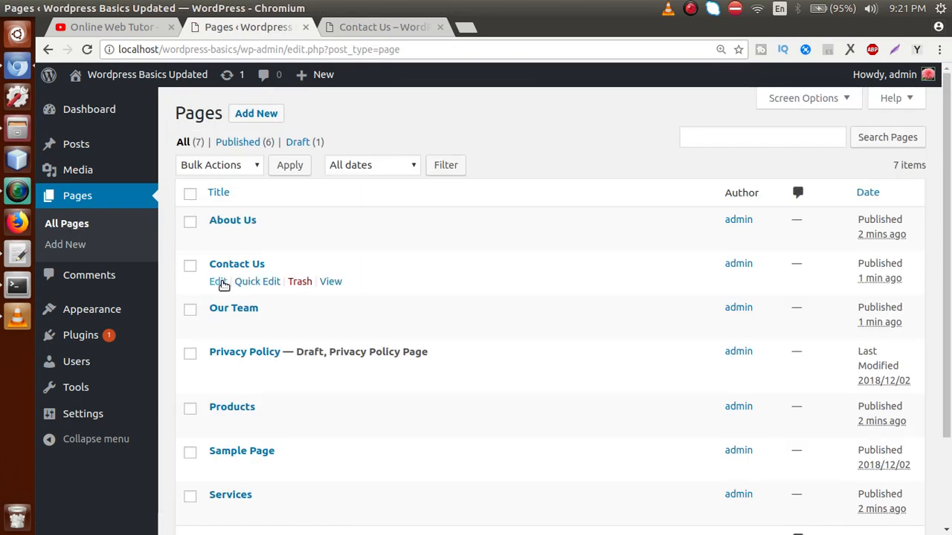
Step: Open the Contact Us page, then open and update the Our Team page
click(219, 282)
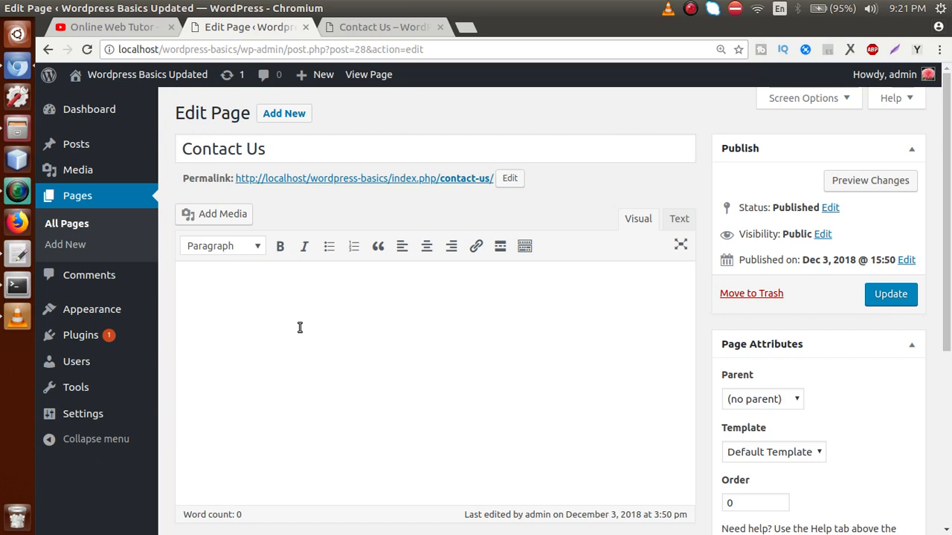
click(82, 224)
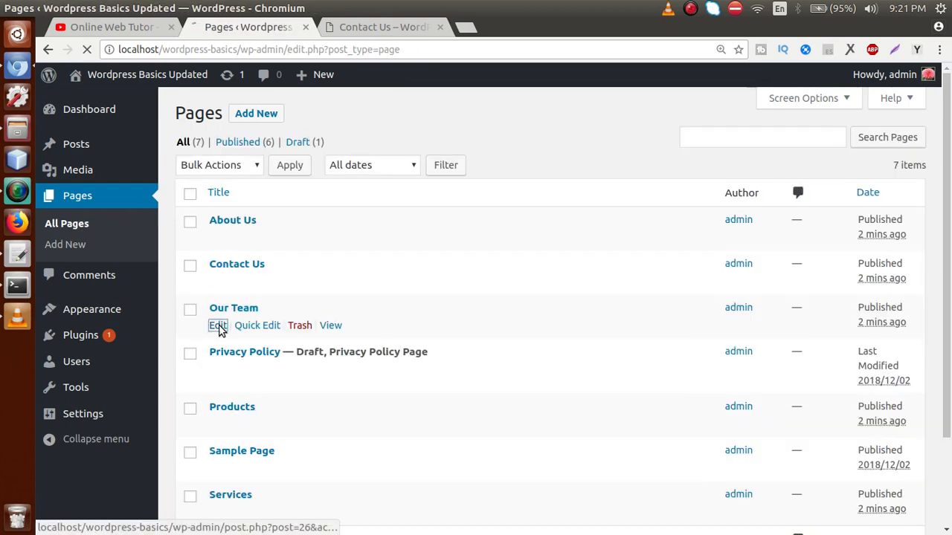
click(218, 327)
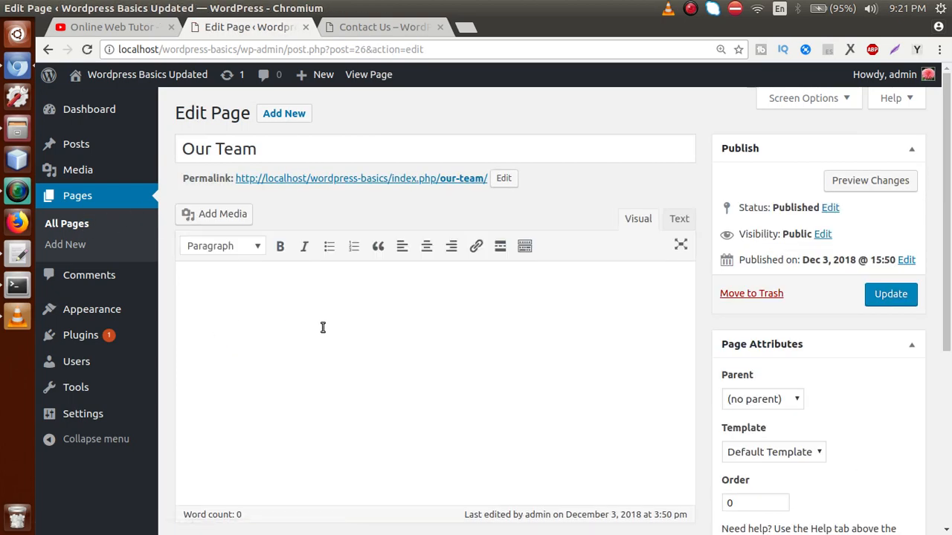
scroll(321, 329, down, 3)
click(889, 159)
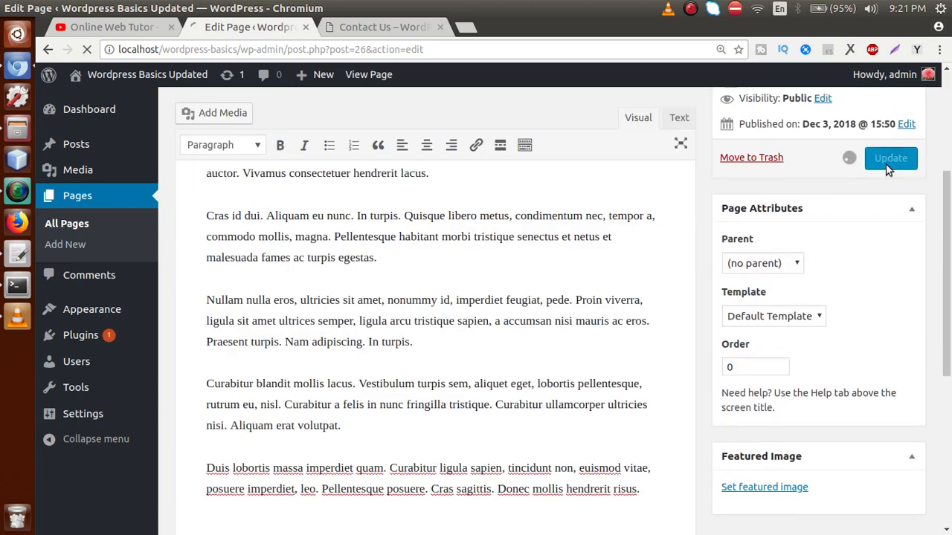
click(82, 223)
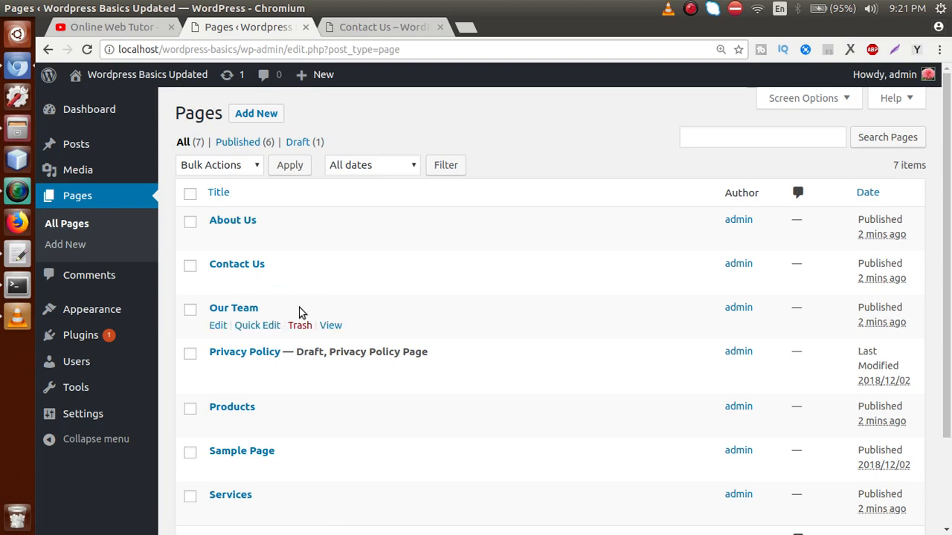
drag(949, 220, 941, 282)
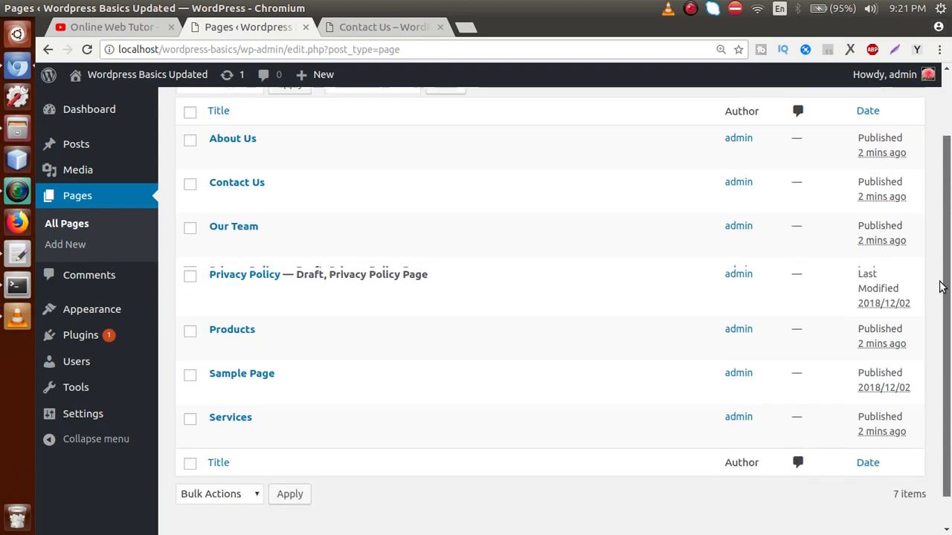
Step: Paste lorem-ipsum paragraphs into the Products page and update it
click(217, 335)
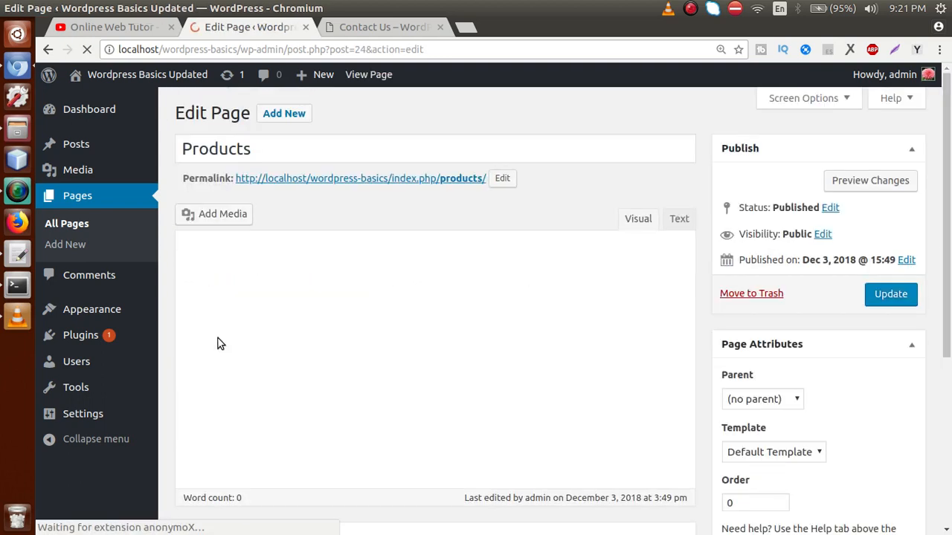
click(329, 346)
key(ctrl+v)
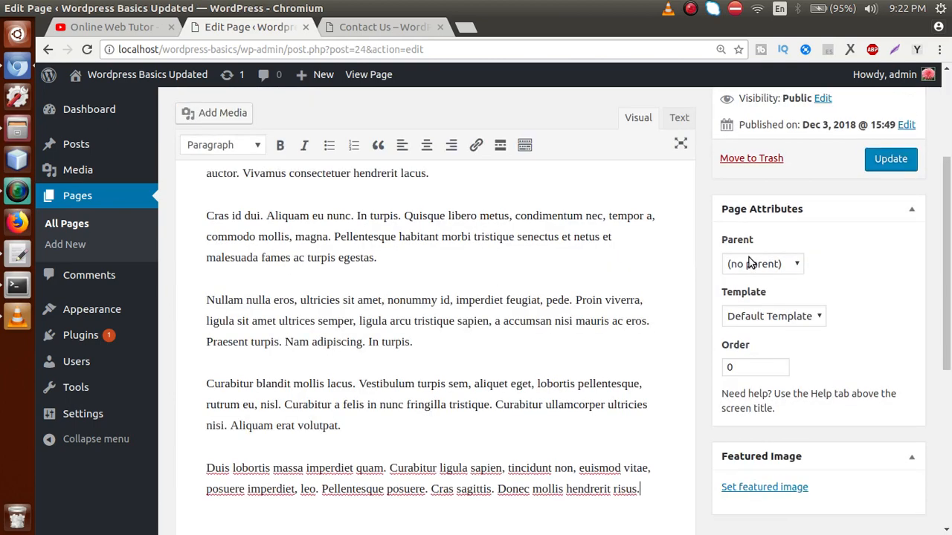
click(890, 159)
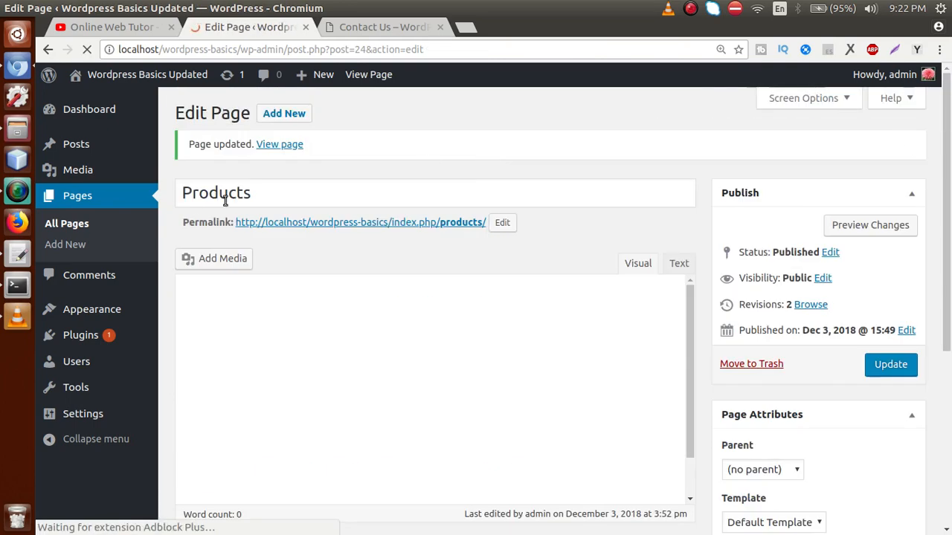
click(82, 226)
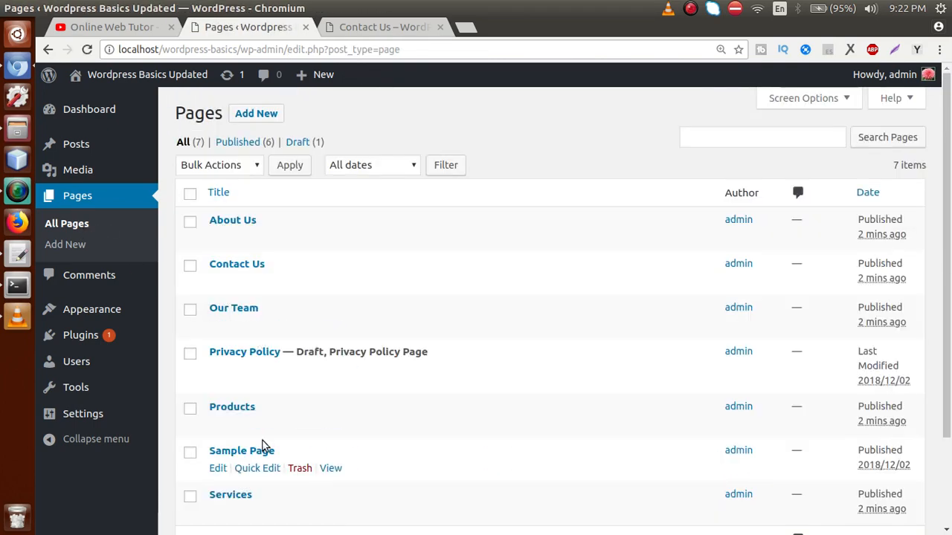
Step: Paste lorem-ipsum paragraphs into the Services page, update it, and switch to the live site
scroll(405, 397, down, 2)
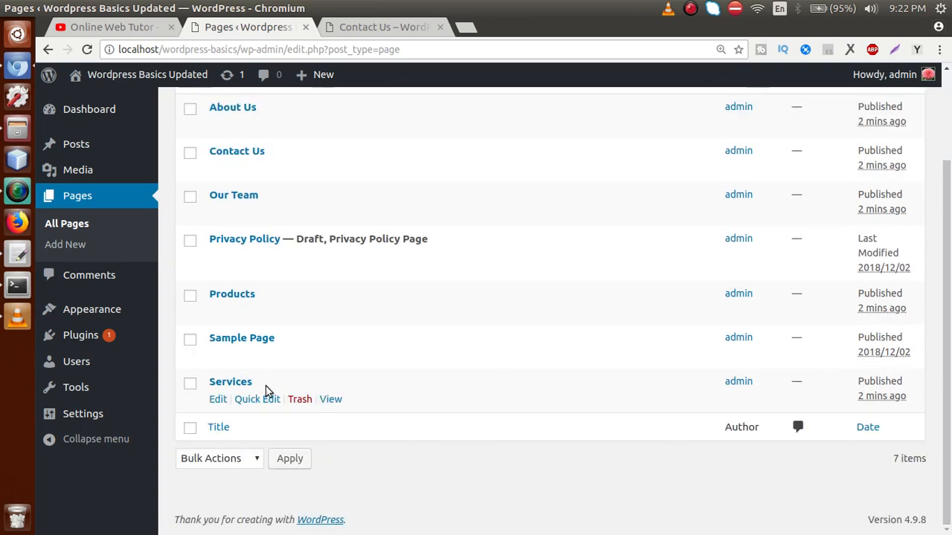
click(218, 400)
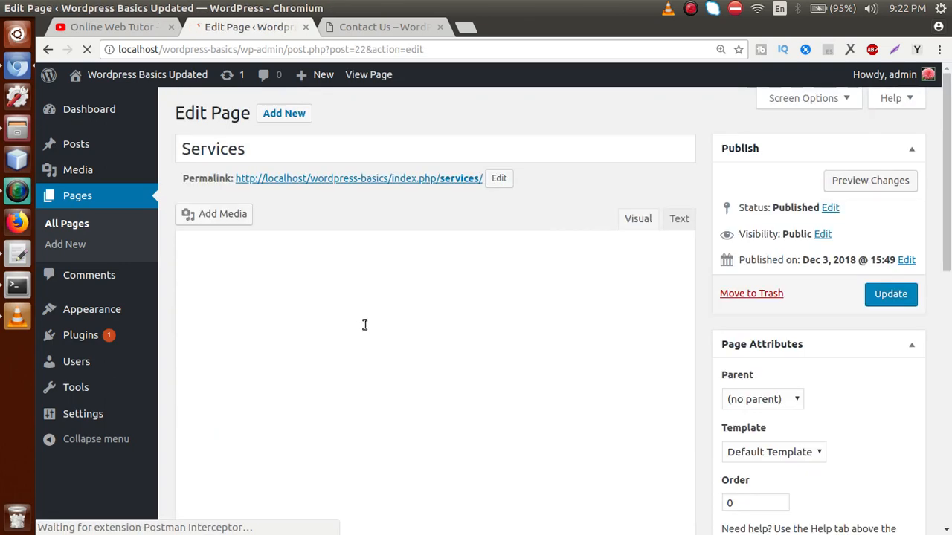
click(369, 330)
key(ctrl+v)
click(898, 164)
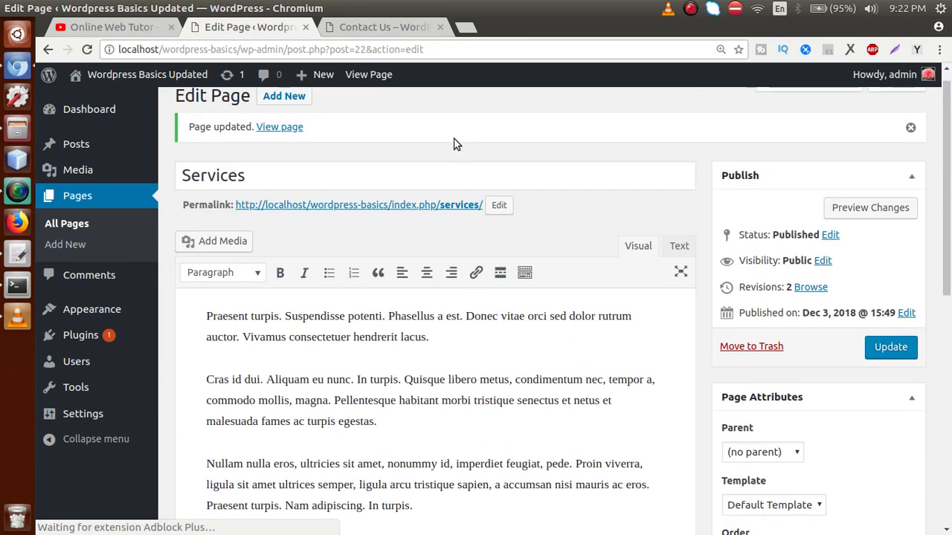
click(400, 27)
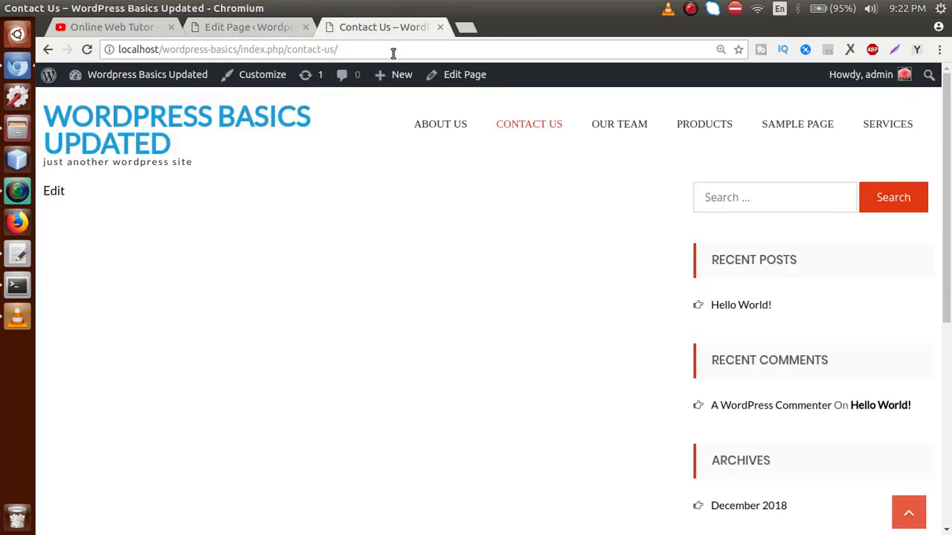
Step: Visit ABOUT US, PRODUCTS and SERVICES from the header menu to confirm their lorem-ipsum text
click(440, 123)
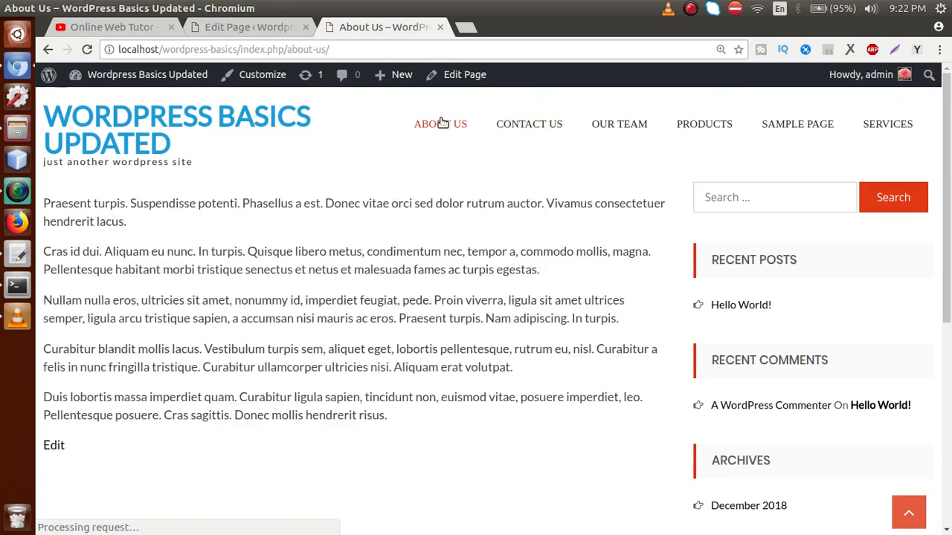
triple_click(398, 421)
drag(263, 346, 42, 203)
click(217, 236)
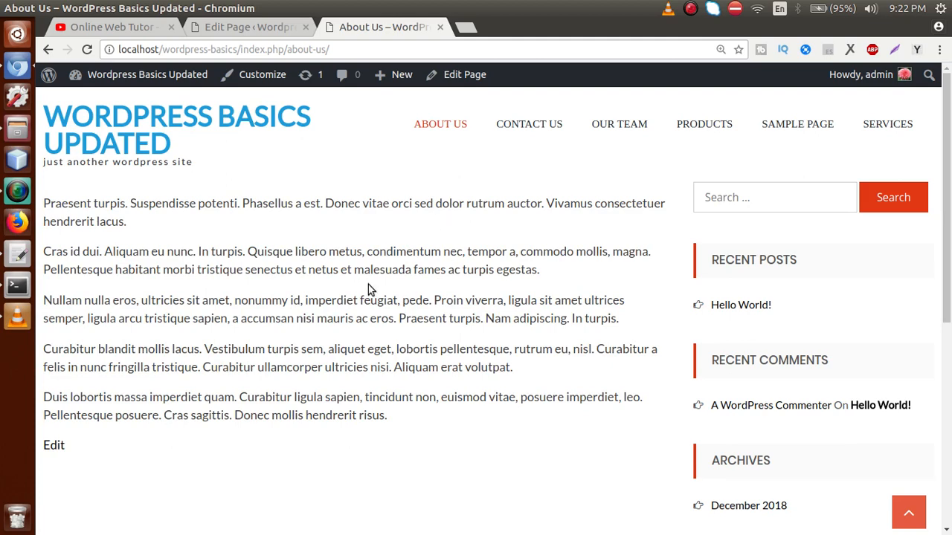
click(699, 126)
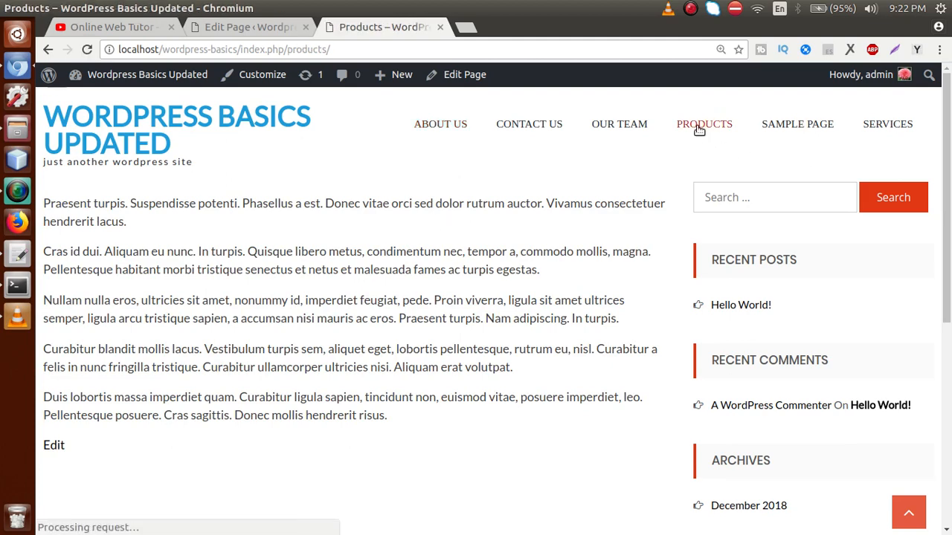
click(867, 129)
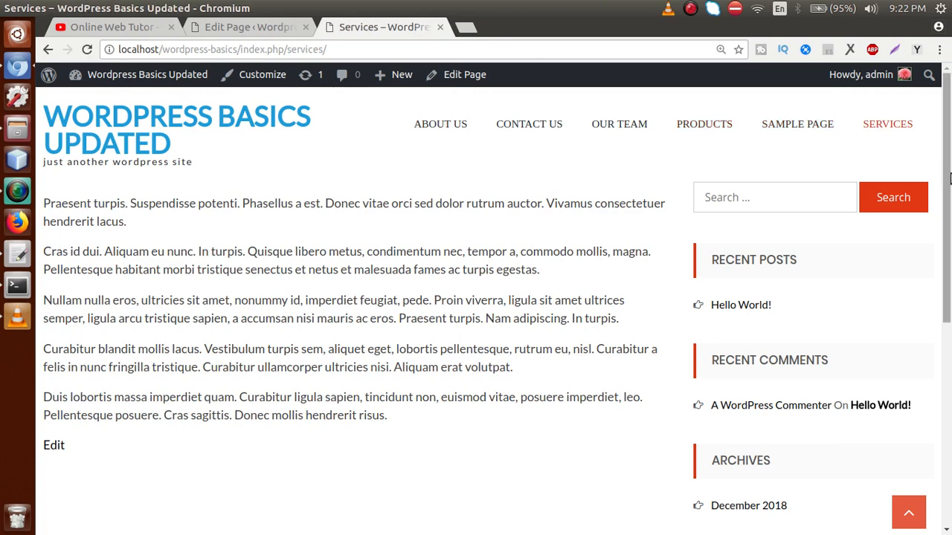
mouse_move(948, 177)
mouse_down()
mouse_move(945, 312)
mouse_move(947, 171)
mouse_up()
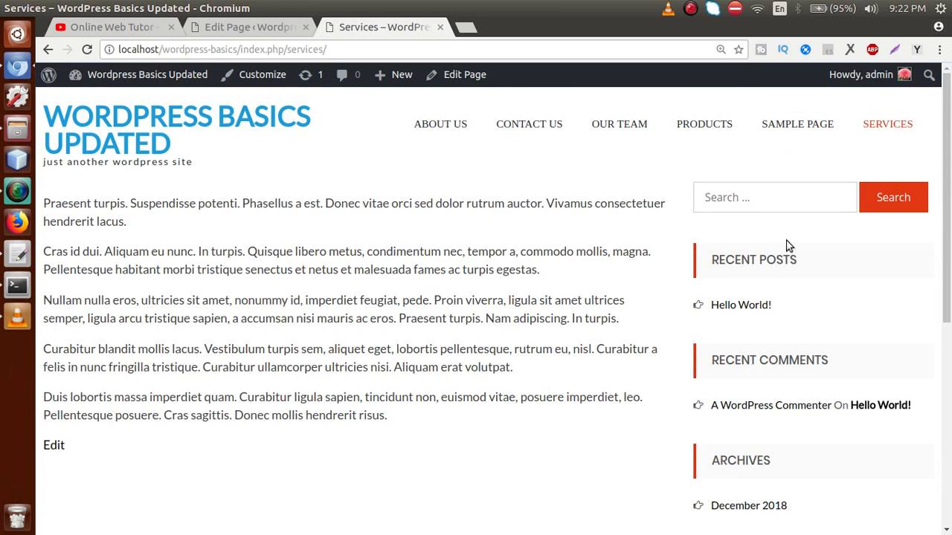
Step: Open the Appearance > Widgets management page
click(289, 27)
mouse_move(113, 310)
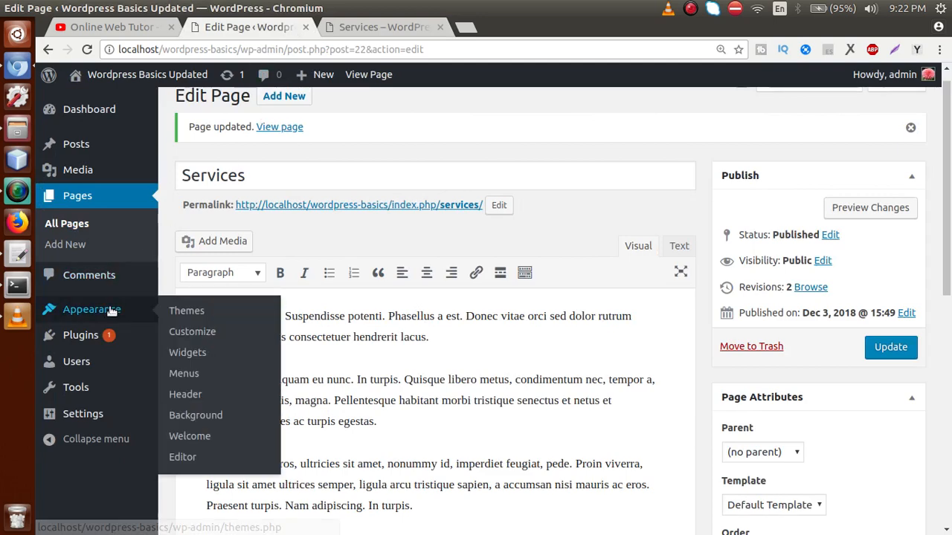
click(178, 353)
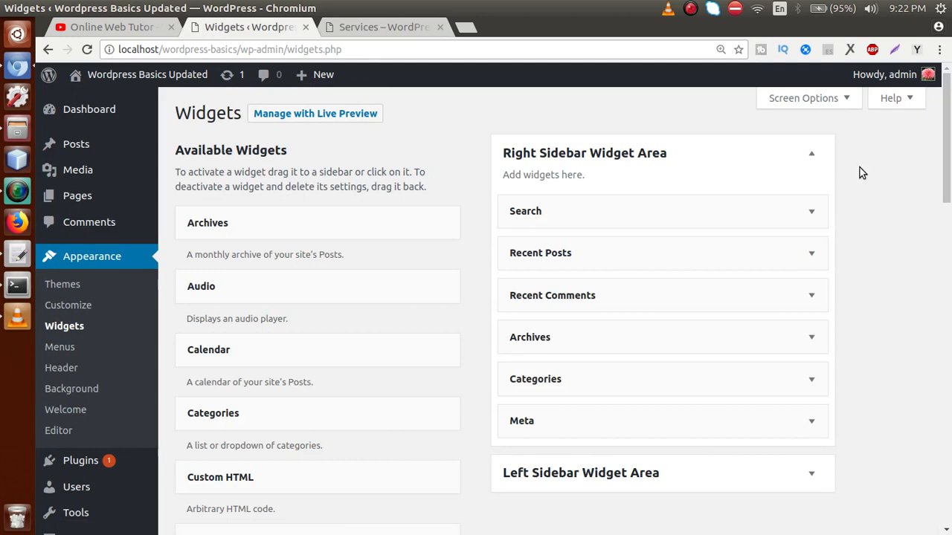
scroll(946, 150, down, 1)
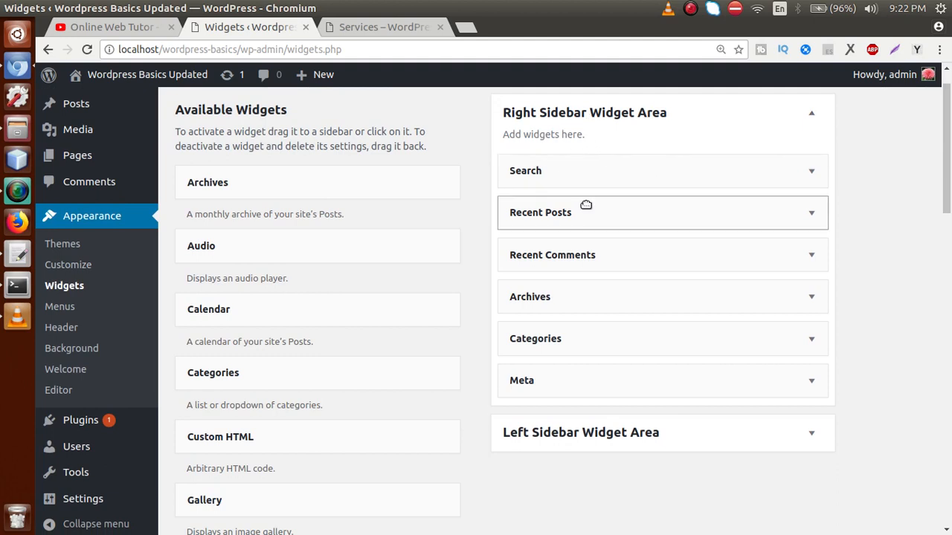
Step: Drag Search, Recent Posts, Recent Comments, Archives, Categories and Meta out of Right Sidebar
click(658, 169)
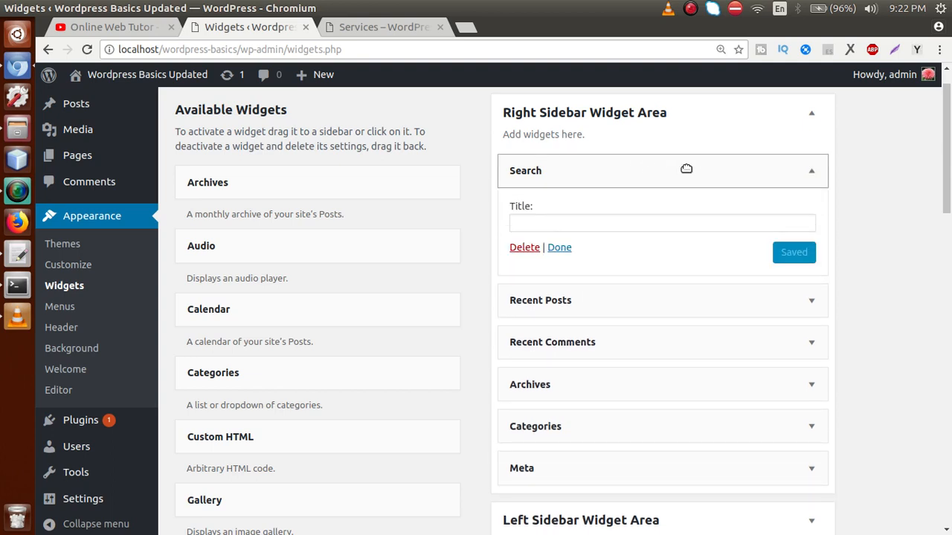
drag(686, 169, 334, 198)
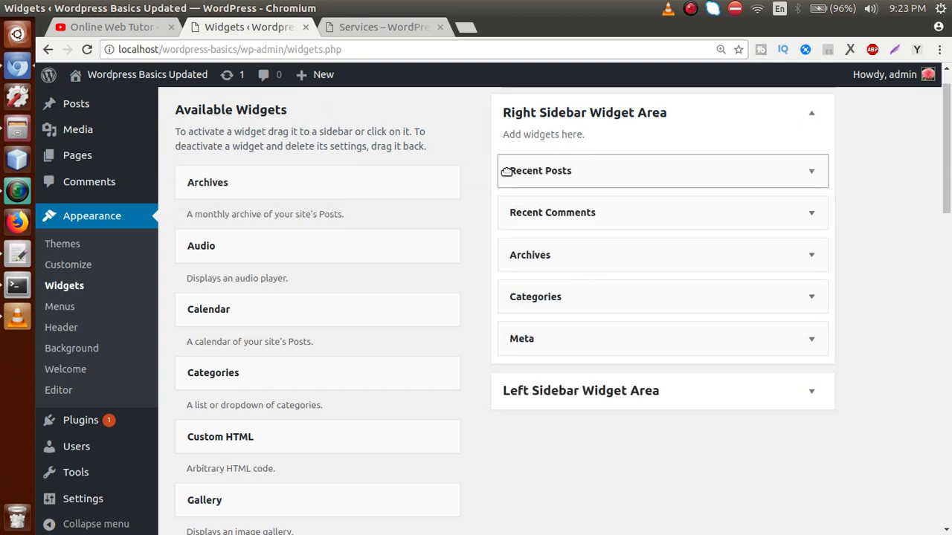
drag(505, 172, 275, 215)
drag(642, 161, 342, 207)
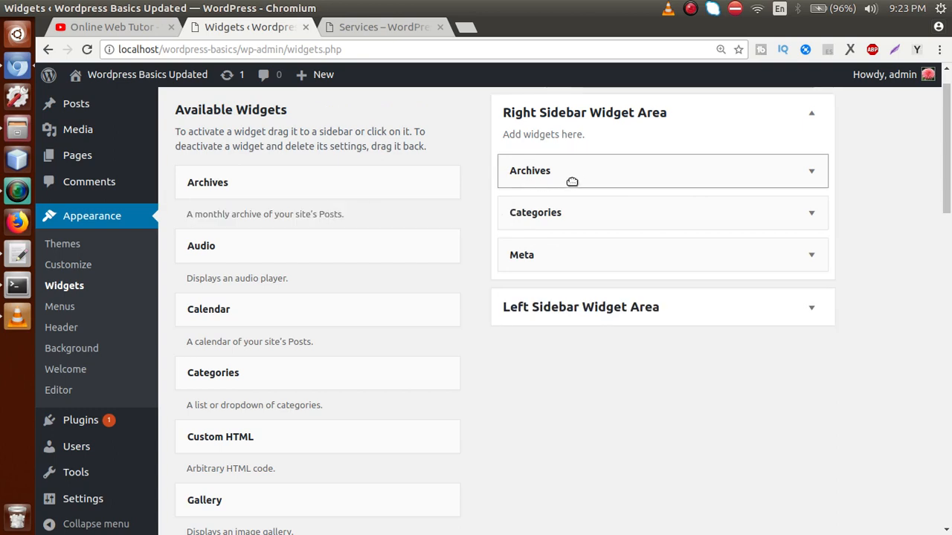
drag(572, 181, 356, 193)
drag(551, 170, 446, 164)
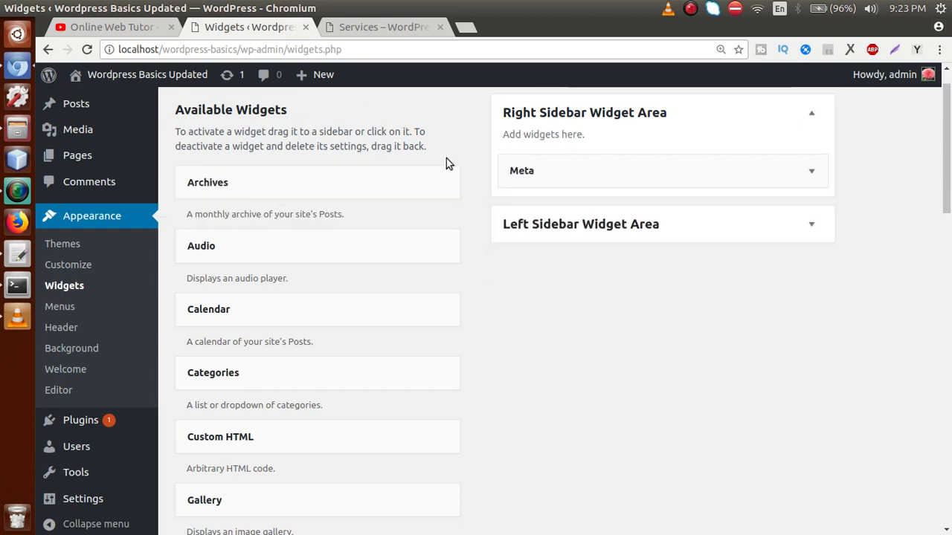
drag(629, 156, 313, 193)
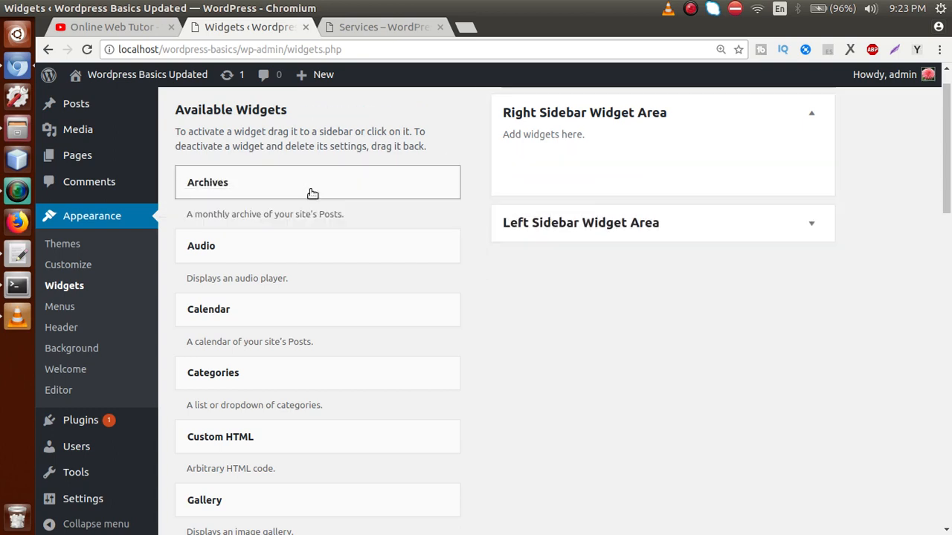
Step: Check the emptied Right Sidebar, view the live Services page, then return to wp-config.php
click(810, 113)
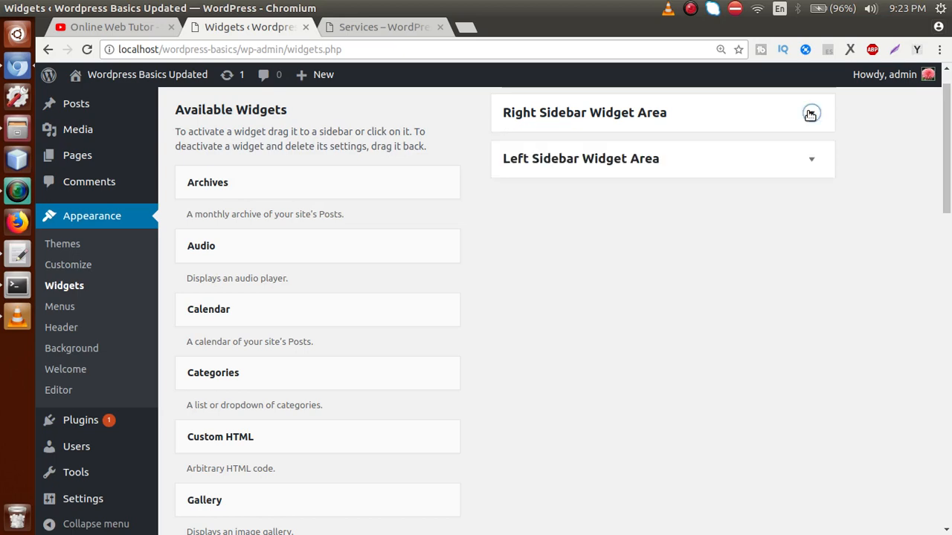
click(810, 113)
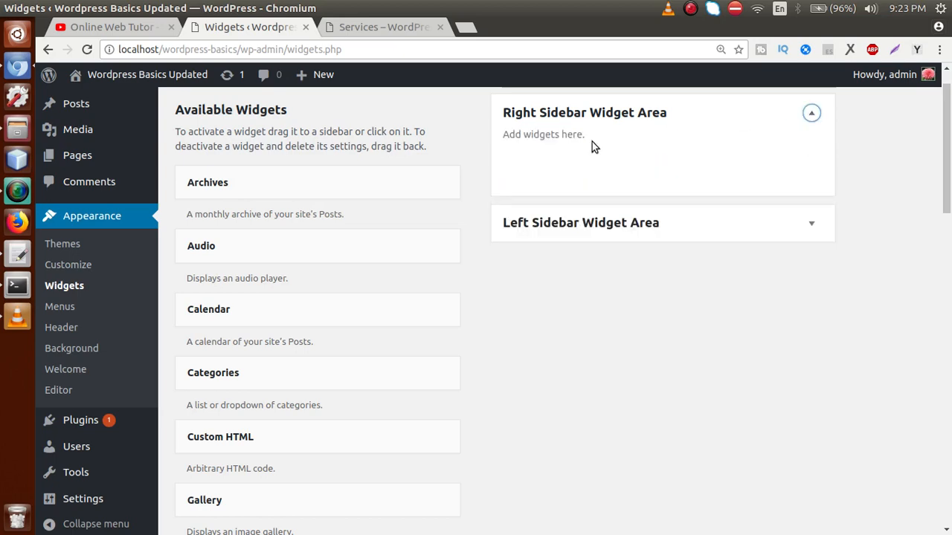
click(385, 29)
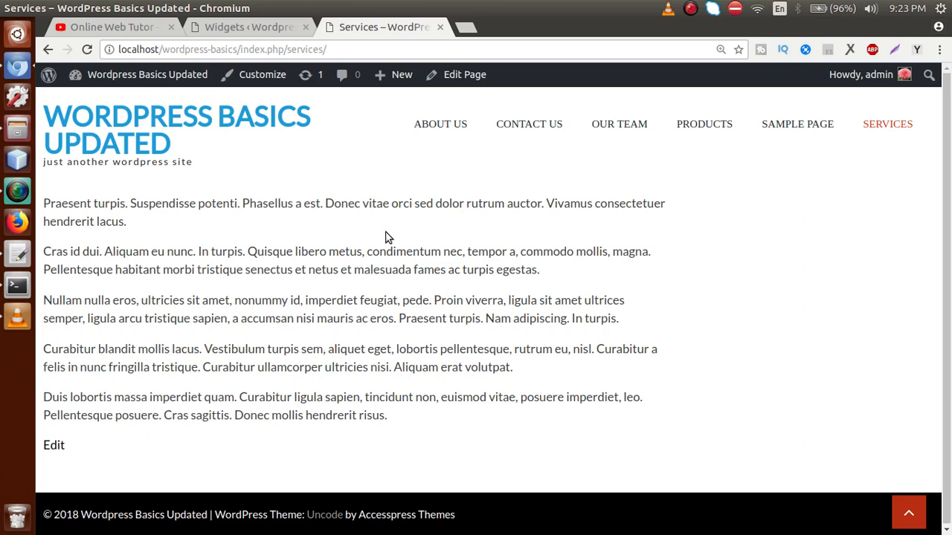
click(18, 253)
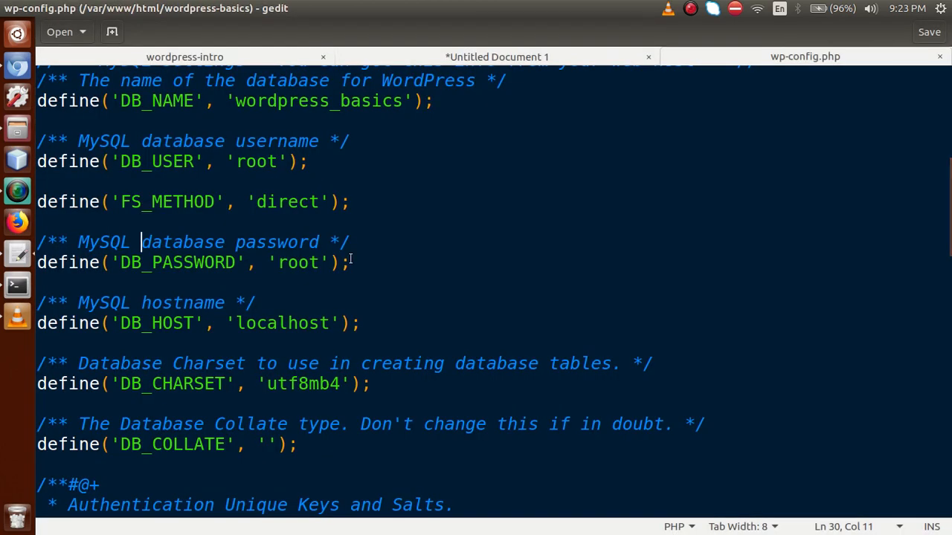
Step: Glance at the browser's Services page, then show the wordpress-intro notes tab in gedit
drag(351, 201, 38, 201)
click(77, 222)
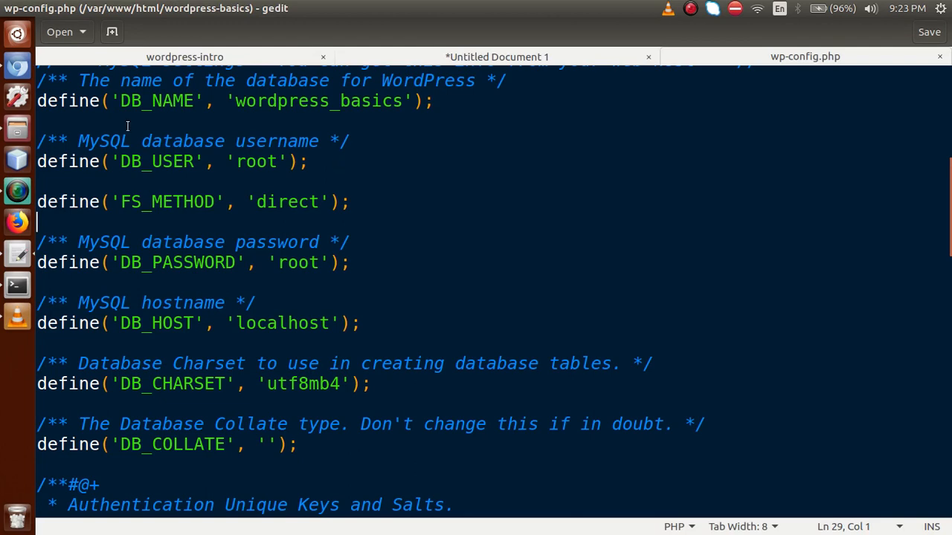
click(17, 68)
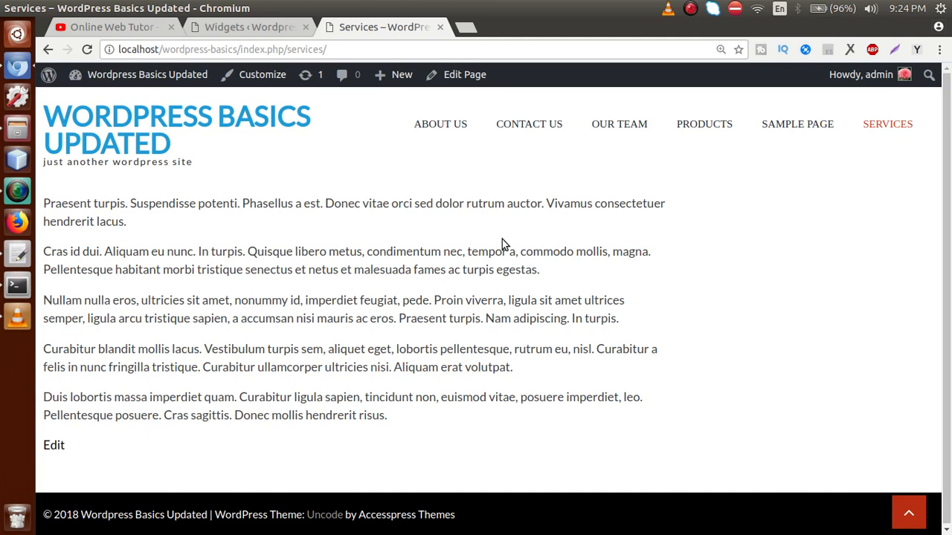
click(19, 256)
click(265, 63)
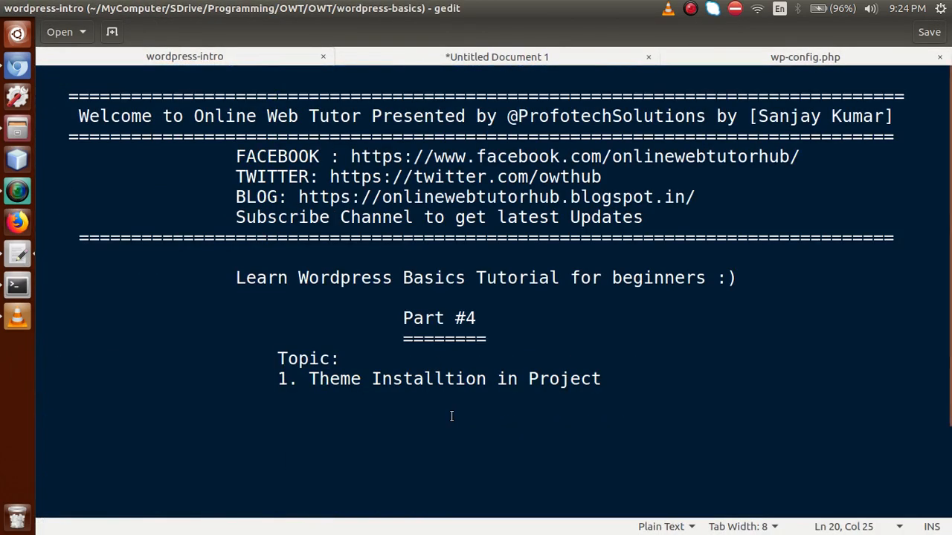